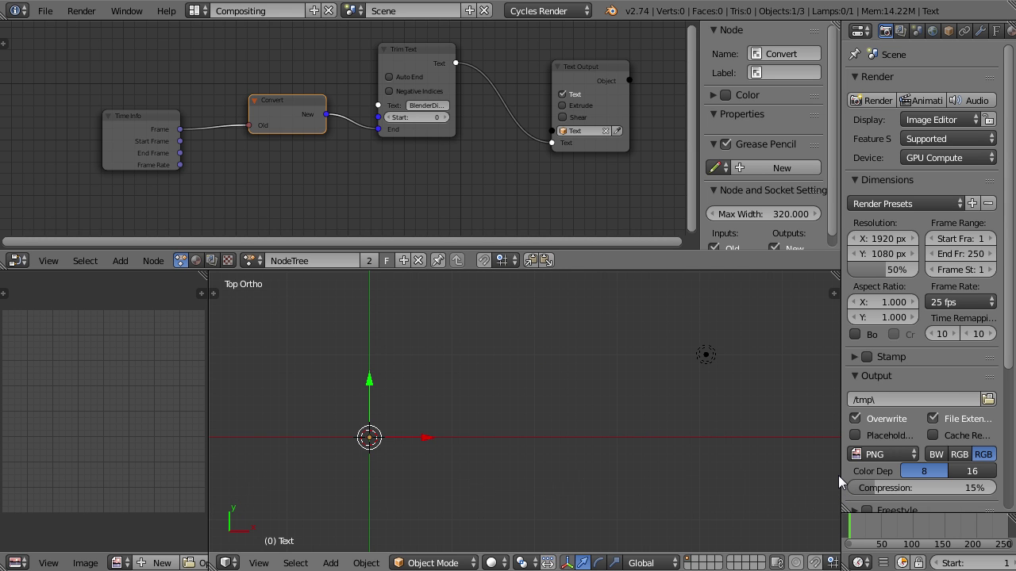
- Step back and forth through the first animation frames to preview how the text is revealed letter by letter
{"action": "left_click_drag", "start_coordinate": [839, 472], "coordinate": [796, 474]}
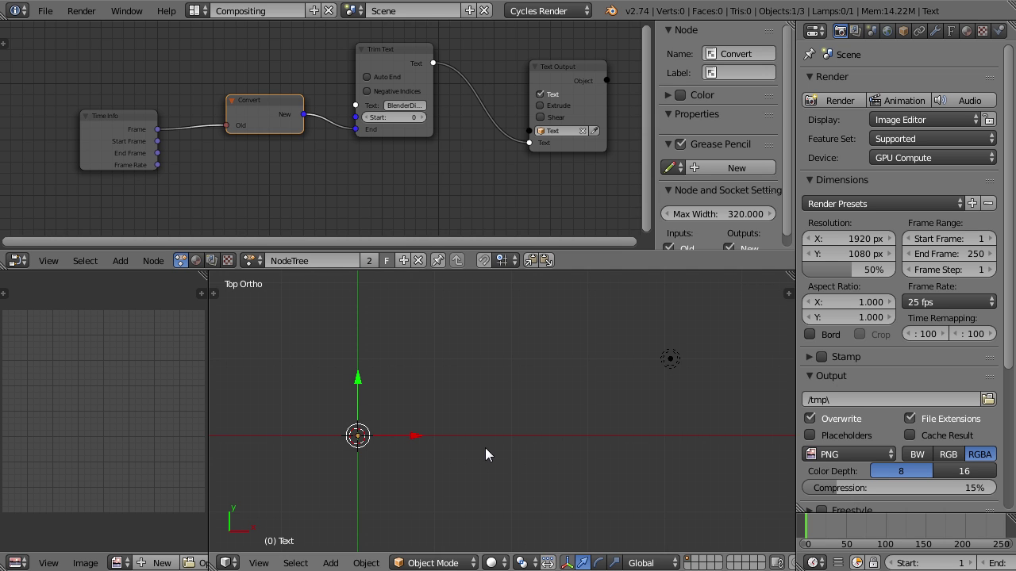
{"action": "key", "text": "Right"}
{"action": "key", "text": "Right"}
{"action": "key", "text": "Right"}
{"action": "key", "text": "Right"}
{"action": "key", "text": "Right"}
{"action": "key", "text": "Right"}
{"action": "key", "text": "Right"}
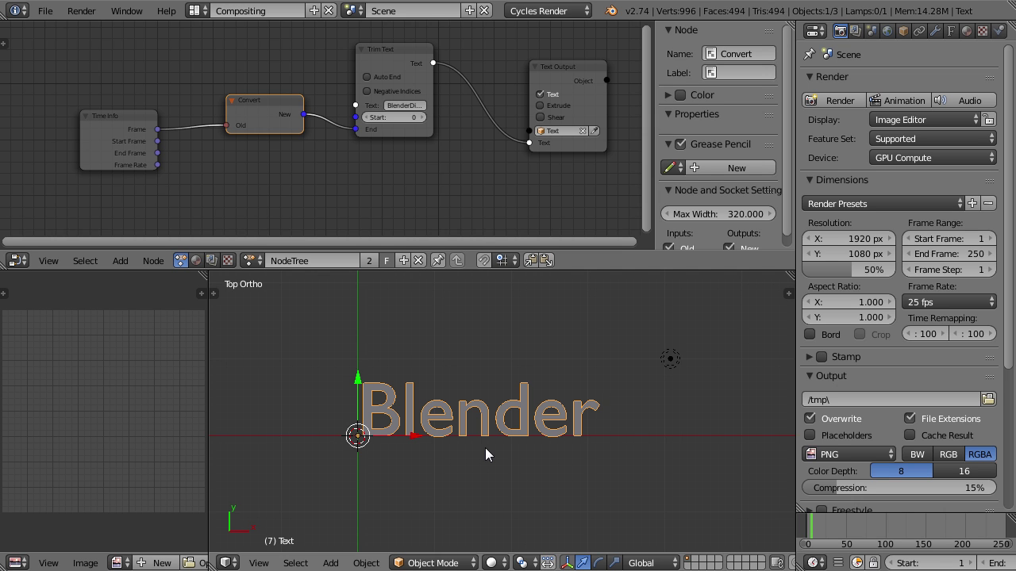
{"action": "key", "text": "Right"}
{"action": "key", "text": "Right"}
{"action": "key", "text": "Right"}
{"action": "key", "text": "Right"}
{"action": "key", "text": "Right"}
{"action": "key", "text": "Right"}
{"action": "key", "text": "Left"}
{"action": "key", "text": "Left"}
{"action": "key", "text": "Left"}
{"action": "key", "text": "Left"}
{"action": "key", "text": "Left"}
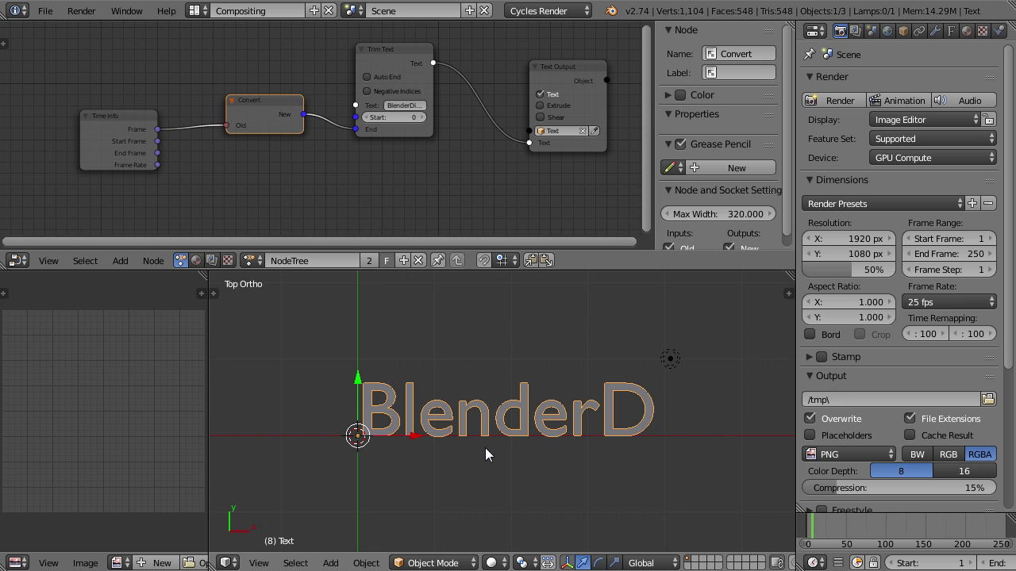
{"action": "key", "text": "Left"}
{"action": "key", "text": "Left"}
{"action": "key", "text": "Left"}
{"action": "key", "text": "Left"}
{"action": "key", "text": "Right"}
{"action": "key", "text": "Right"}
{"action": "key", "text": "Right"}
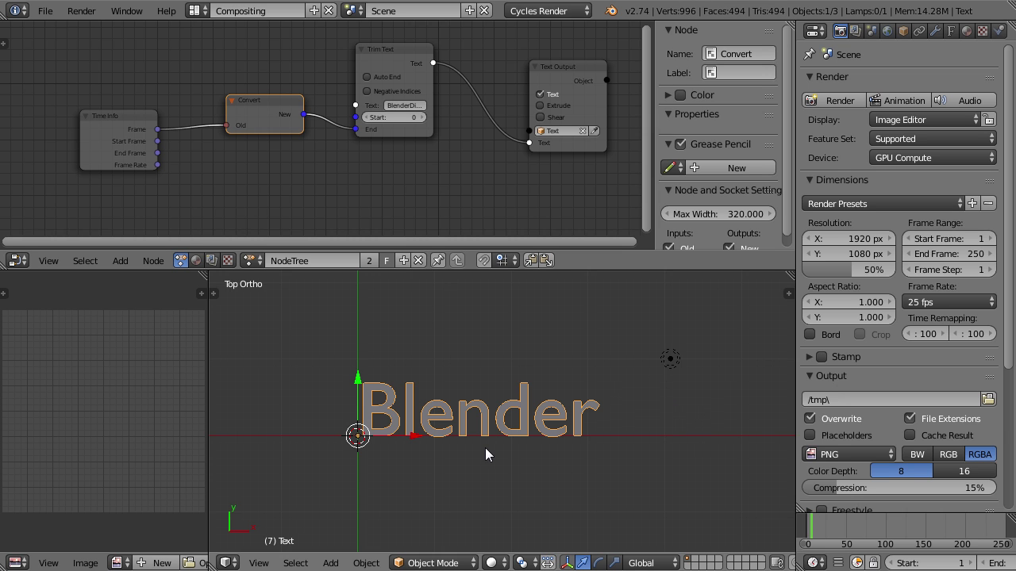
{"action": "left_click_drag", "start_coordinate": [820, 533], "coordinate": [817, 537]}
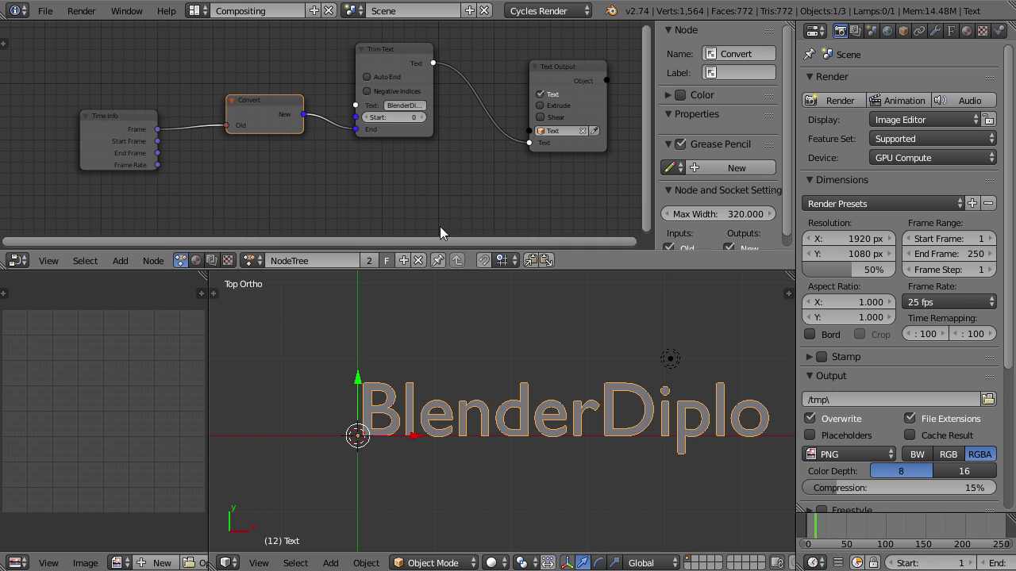
- Discard the finished example scene by reloading the default start-up file
{"action": "left_click", "coordinate": [132, 131]}
{"action": "left_click_drag", "start_coordinate": [132, 131], "coordinate": [157, 127]}
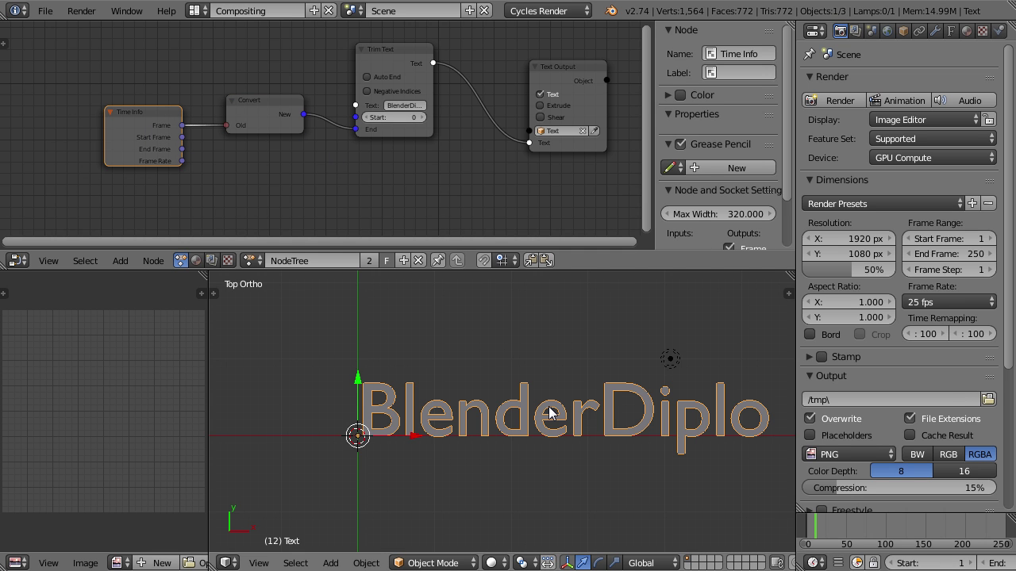
{"action": "key", "text": "ctrl+n"}
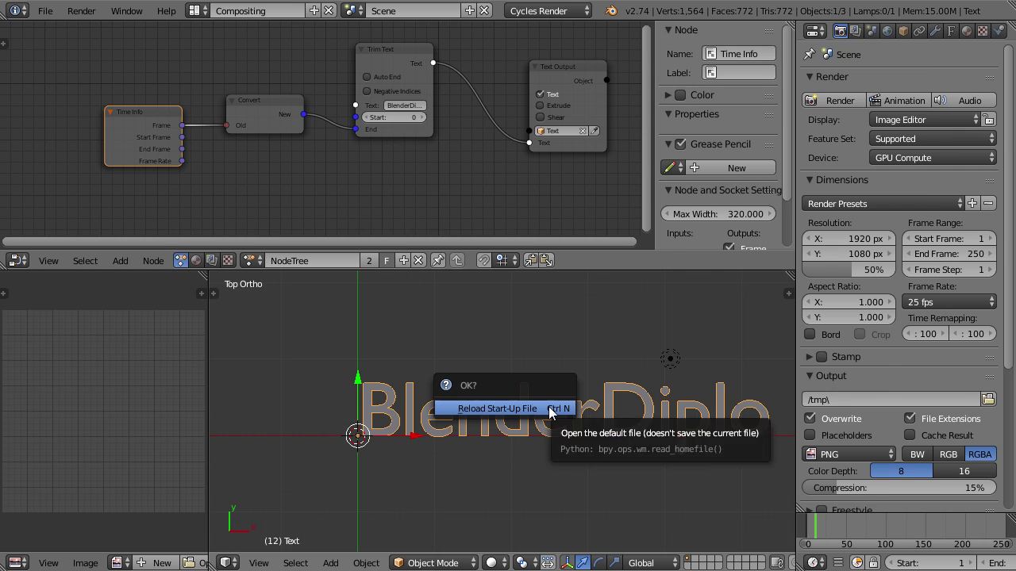
{"action": "left_click", "coordinate": [549, 412]}
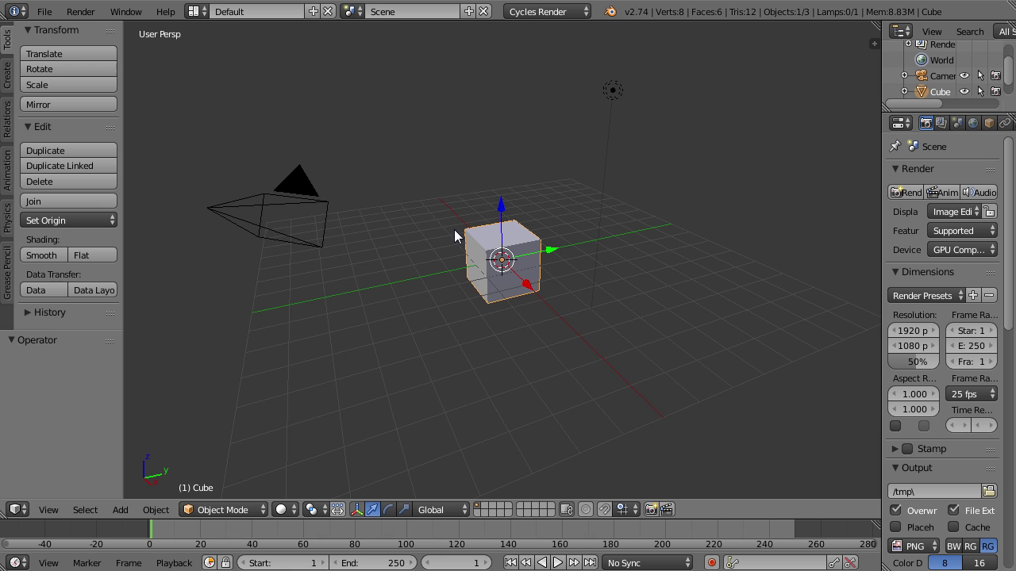
- Enable the Animation Nodes add-on from the Node category in the user preferences
{"action": "key", "text": "ctrl+alt+u"}
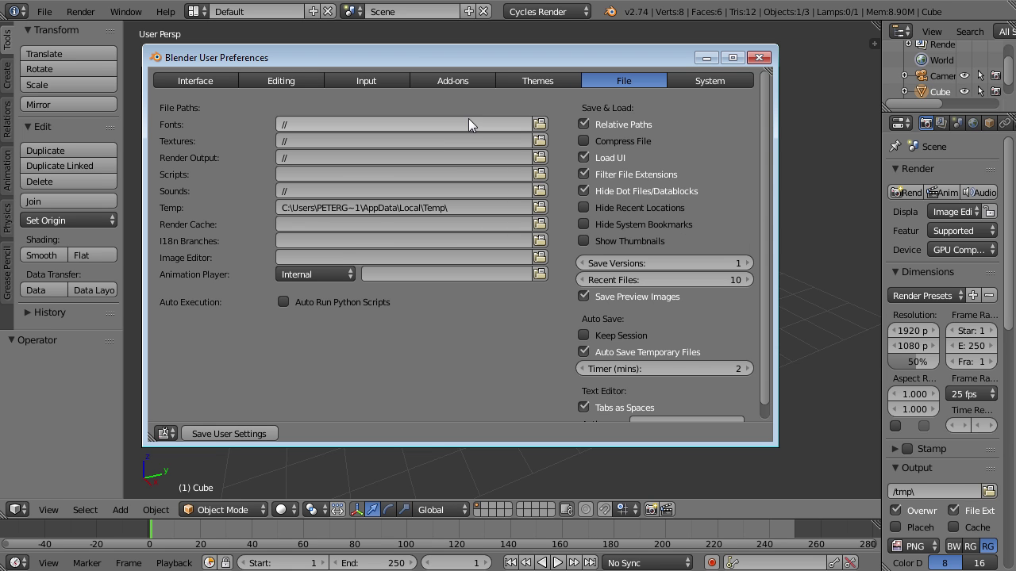
{"action": "left_click", "coordinate": [475, 84]}
{"action": "left_click", "coordinate": [184, 411]}
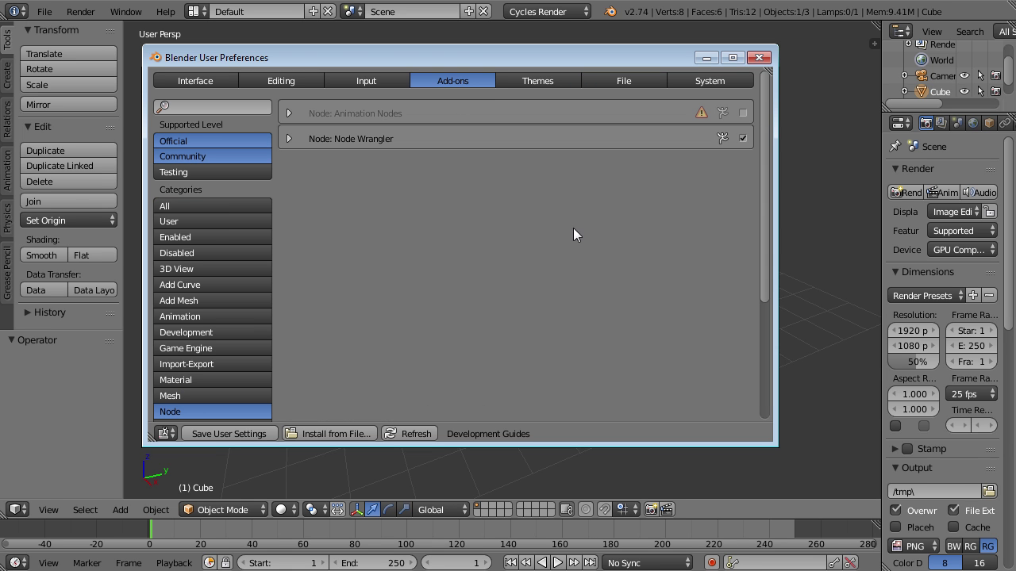
{"action": "left_click", "coordinate": [759, 58]}
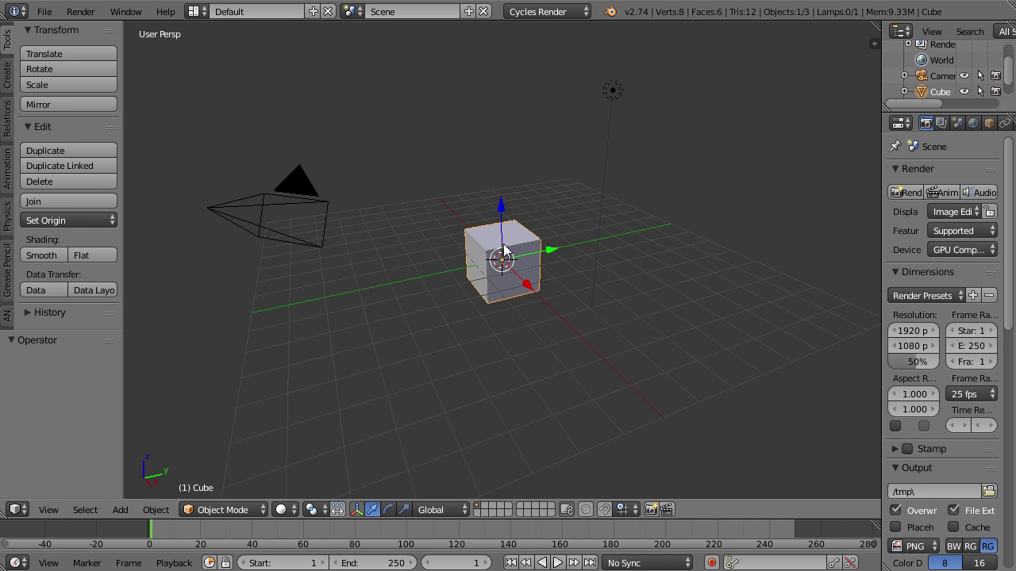
- Examine the Animation Nodes add-on's details, such as its version and author, in the user preferences
{"action": "key", "text": "ctrl+alt+u"}
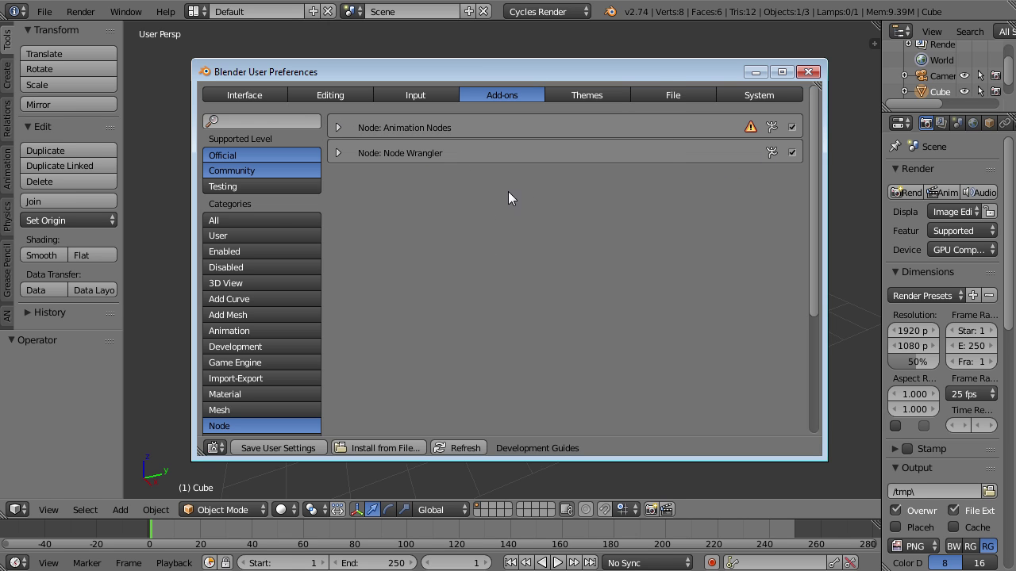
{"action": "left_click", "coordinate": [339, 127]}
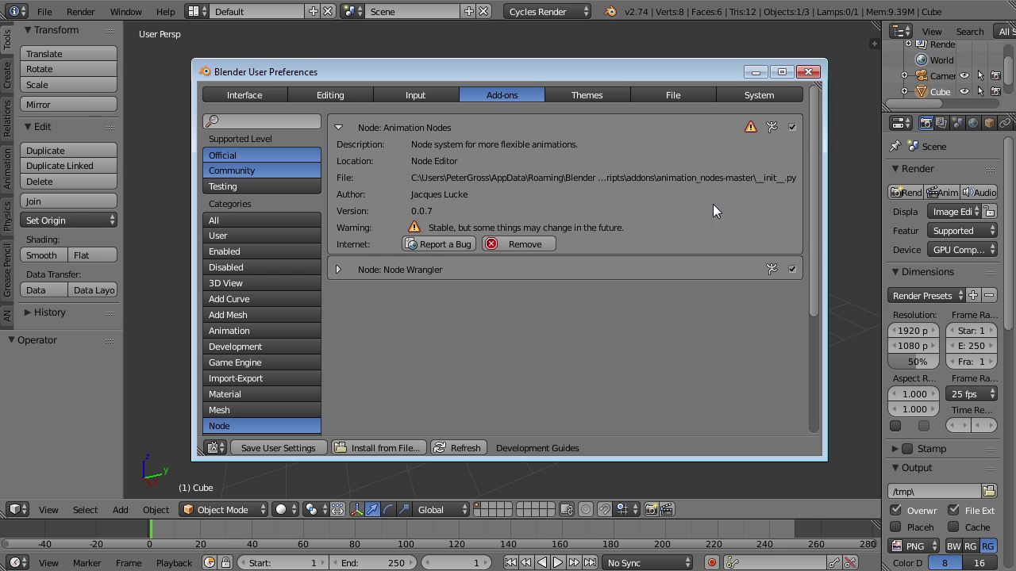
{"action": "left_click", "coordinate": [808, 72]}
- Switch to the Compositing screen layout and set the 3D view to the orthographic top view
{"action": "key", "text": "ctrl+Left"}
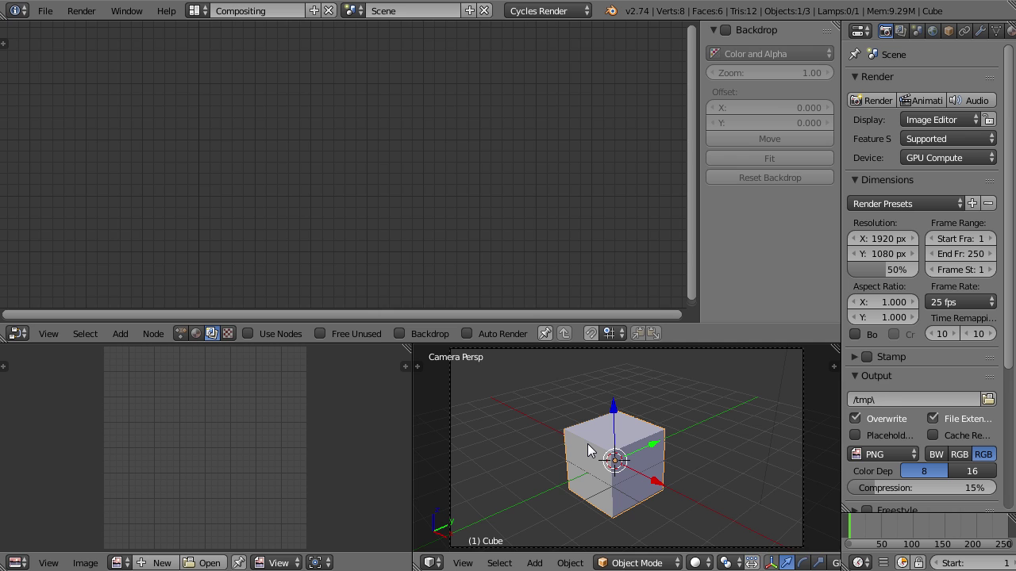
{"action": "key", "text": "KP_7"}
{"action": "scroll", "coordinate": [587, 444], "scroll_direction": "up", "scroll_amount": 5}
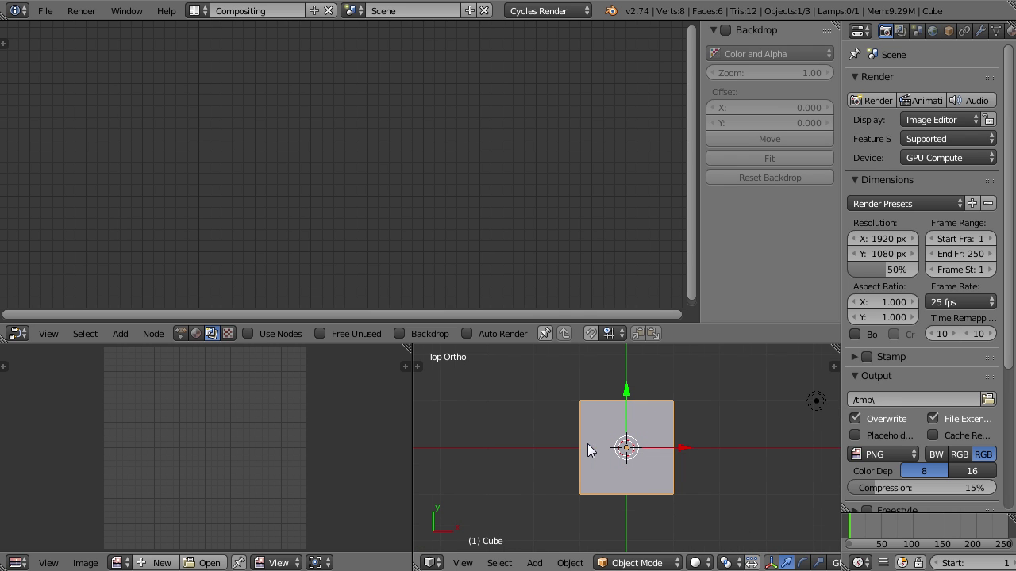
{"action": "left_click", "coordinate": [194, 11]}
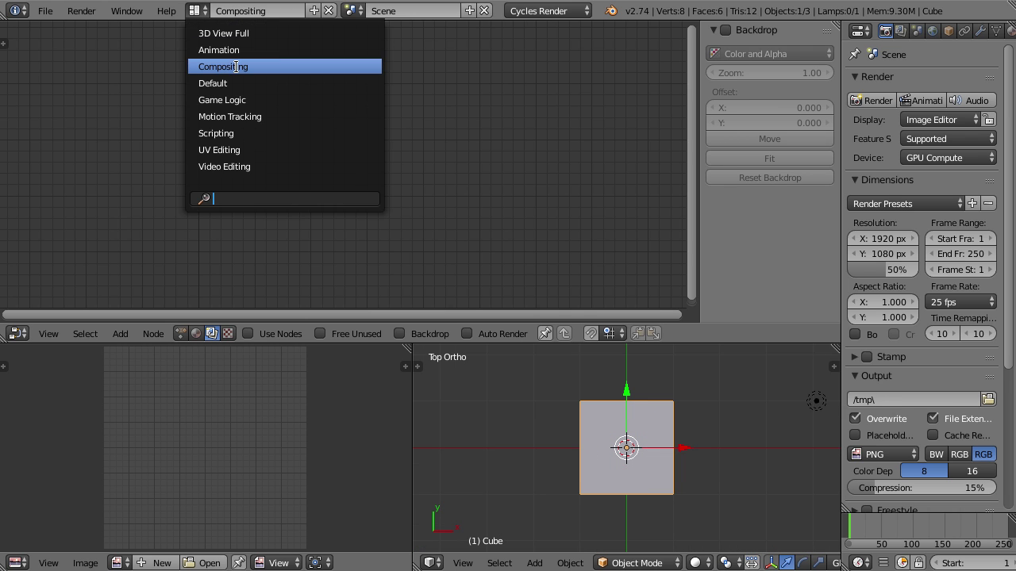
{"action": "left_click", "coordinate": [195, 9]}
{"action": "left_click", "coordinate": [198, 10]}
{"action": "left_click", "coordinate": [223, 67]}
{"action": "scroll", "coordinate": [646, 484], "scroll_direction": "down", "scroll_amount": 2}
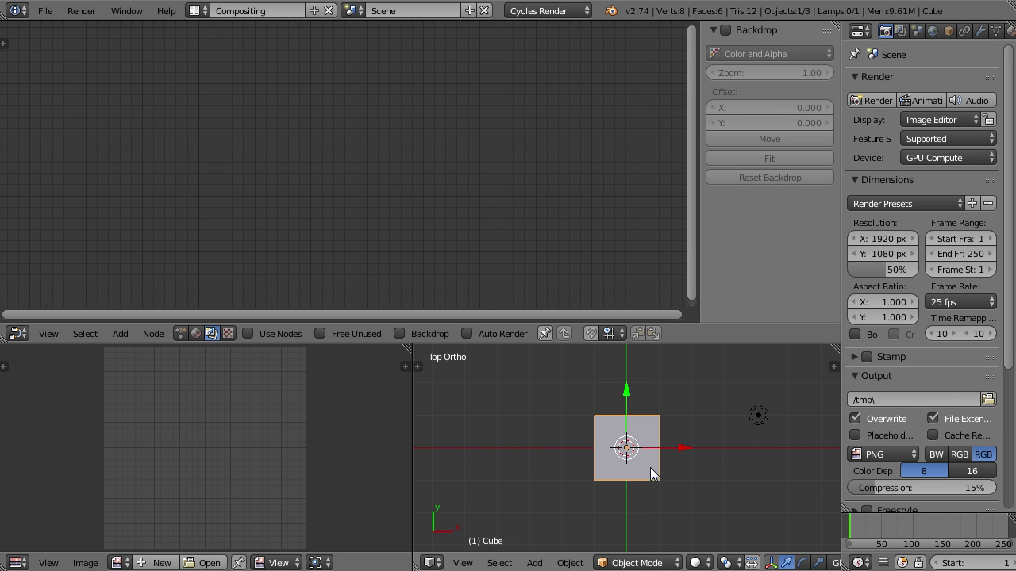
- Delete the default cube and add a text object at the origin
{"action": "key", "text": "Delete"}
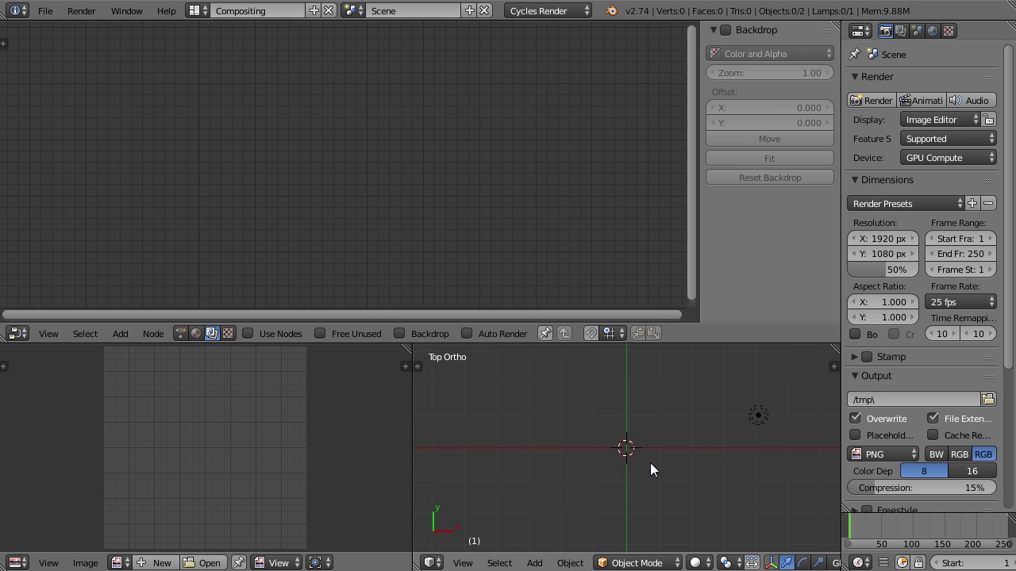
{"action": "key", "text": "shift+a"}
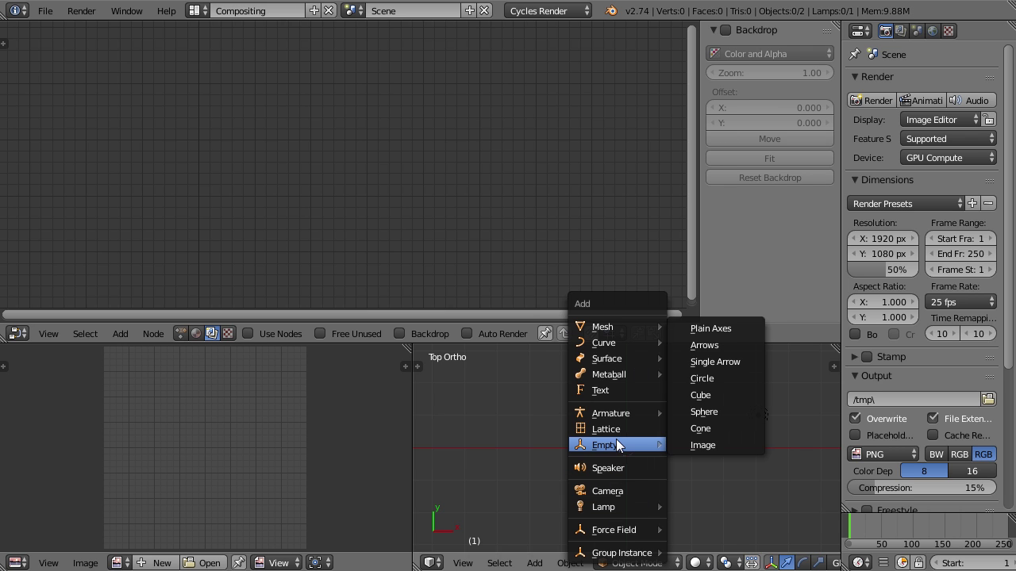
{"action": "left_click", "coordinate": [623, 390]}
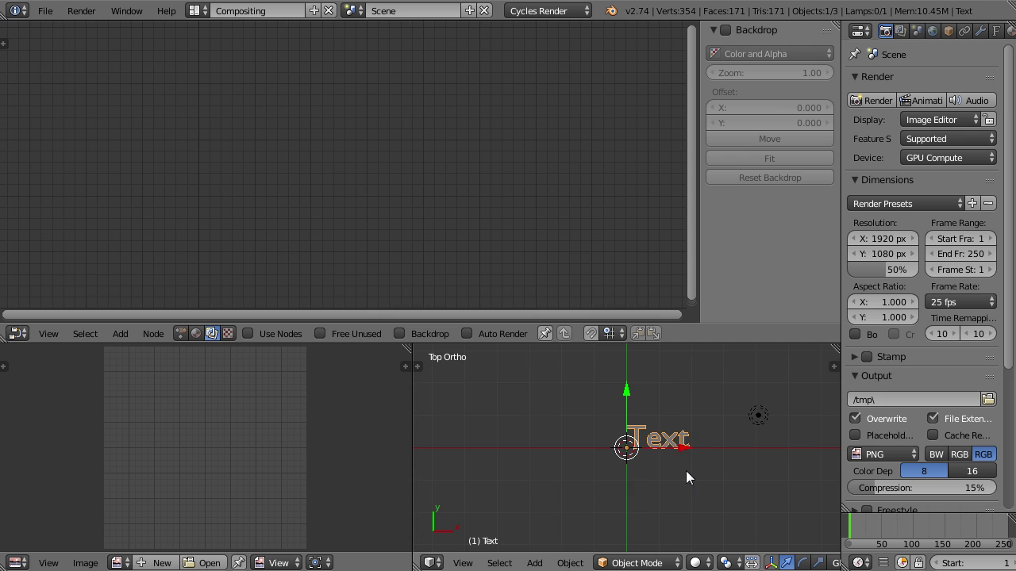
{"action": "middle_click_drag", "start_coordinate": [684, 472], "coordinate": [581, 477], "text": "shift"}
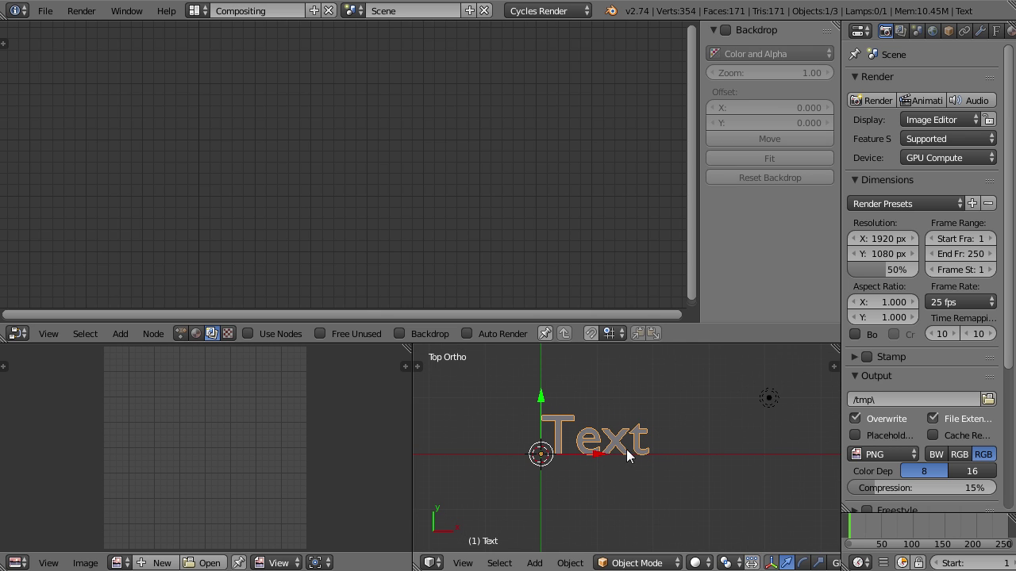
- Shorten the text object's content to the single letter "T" in Edit Mode and return to Object Mode
{"action": "key", "text": "Tab"}
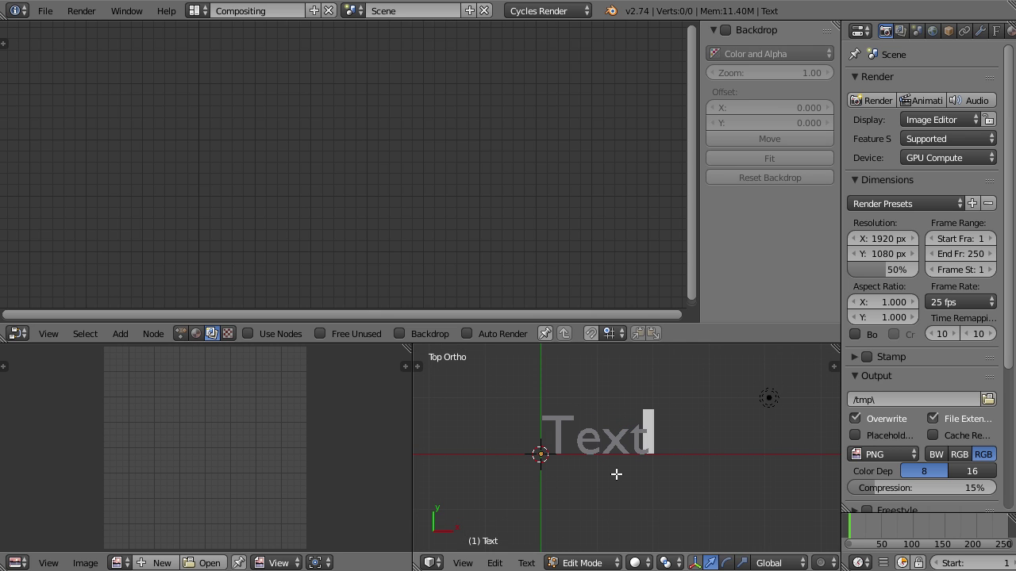
{"action": "key", "text": "BackSpace"}
{"action": "key", "text": "BackSpace"}
{"action": "key", "text": "BackSpace"}
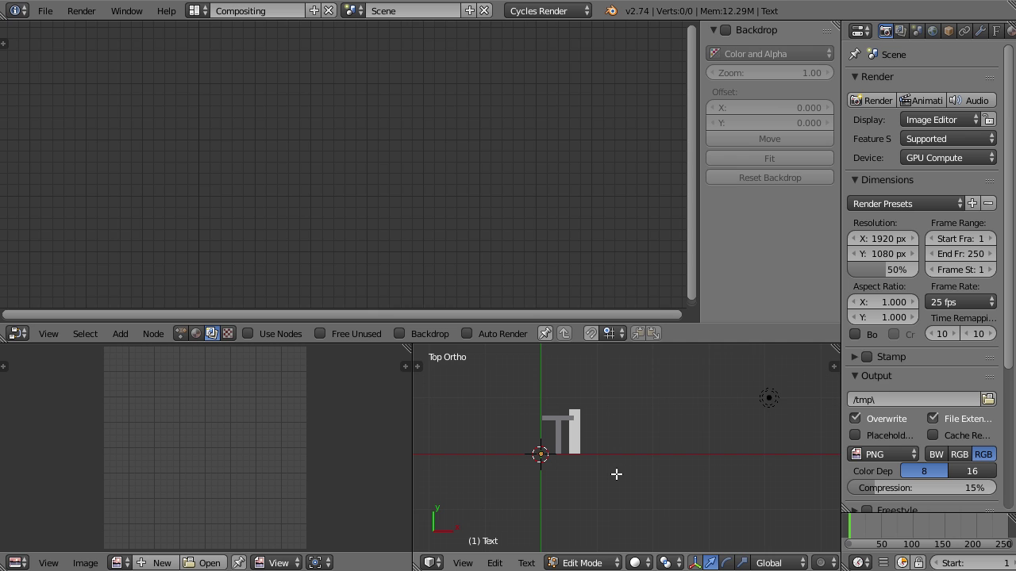
{"action": "key", "text": "Tab"}
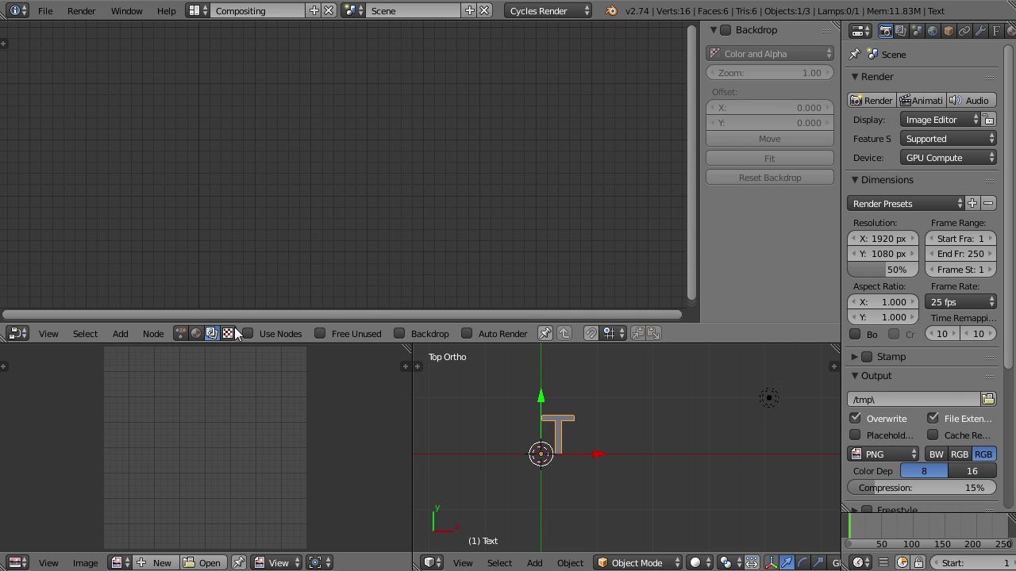
- Set the node editor to the Animation Nodes tree type and create a new node tree
{"action": "left_click", "coordinate": [181, 333]}
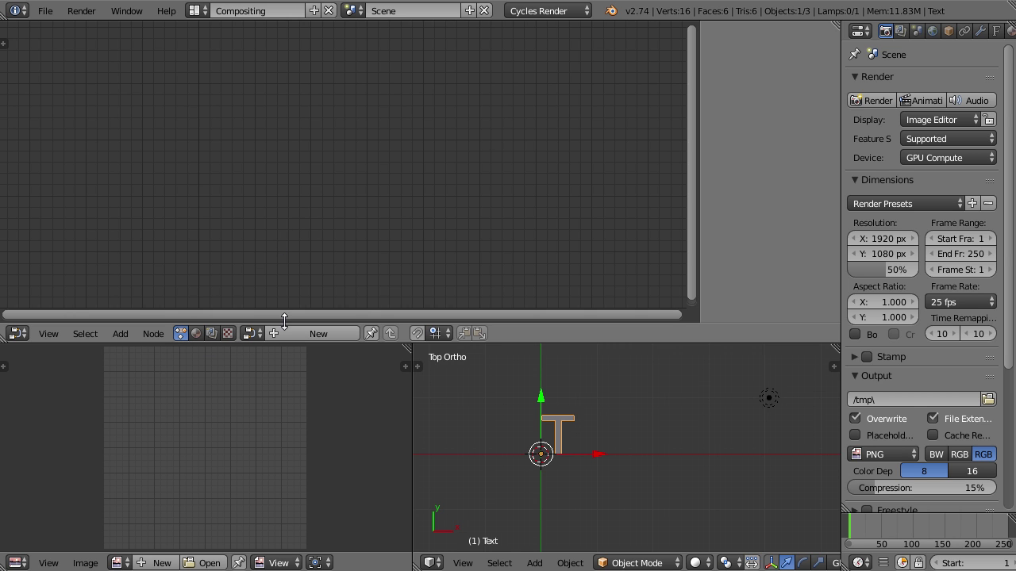
{"action": "left_click", "coordinate": [307, 334]}
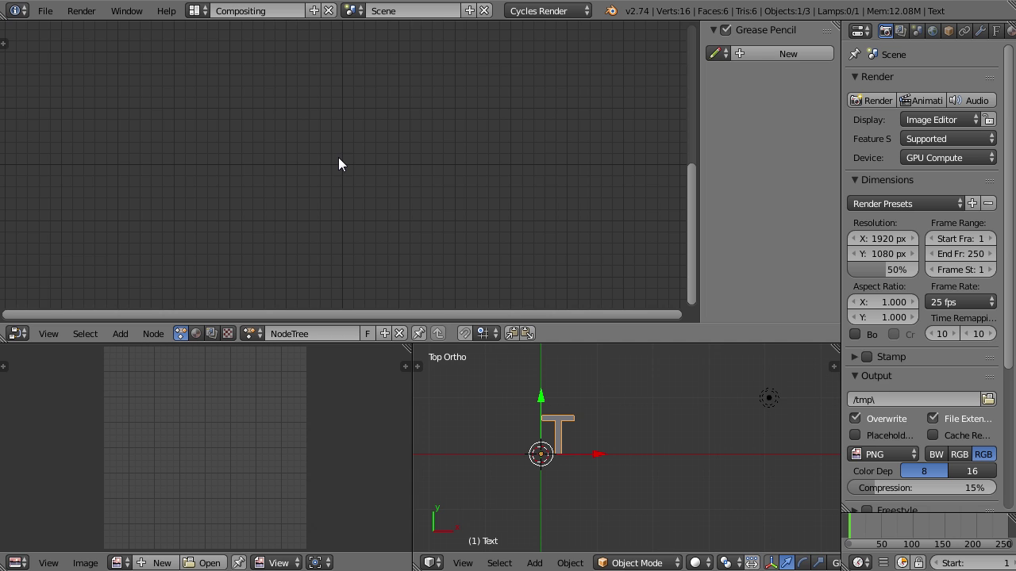
{"action": "middle_click_drag", "start_coordinate": [318, 179], "coordinate": [356, 181]}
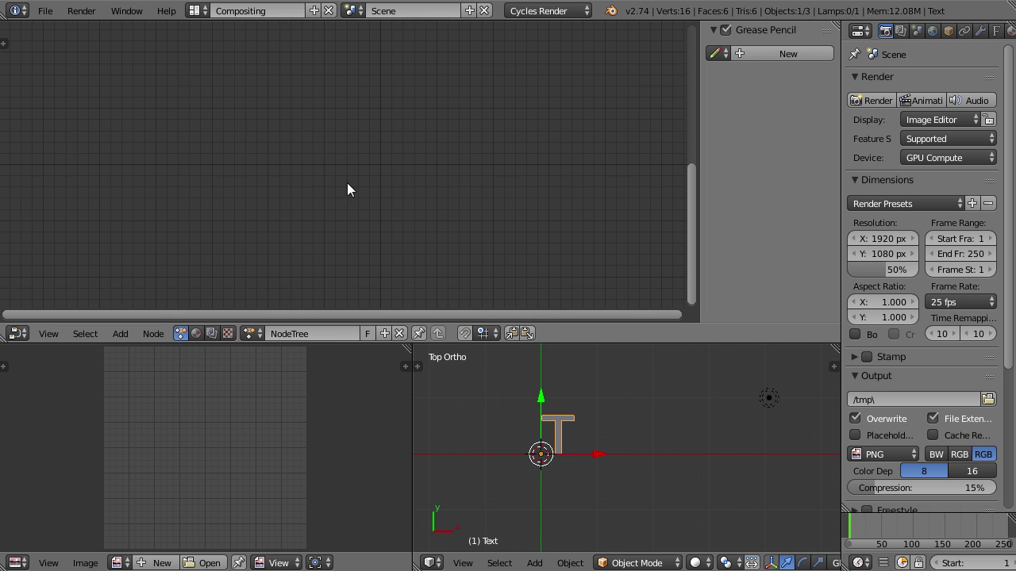
- Add a text Object Output node, assign the Text object to it, and move the node farther right
{"action": "key", "text": "shift+a"}
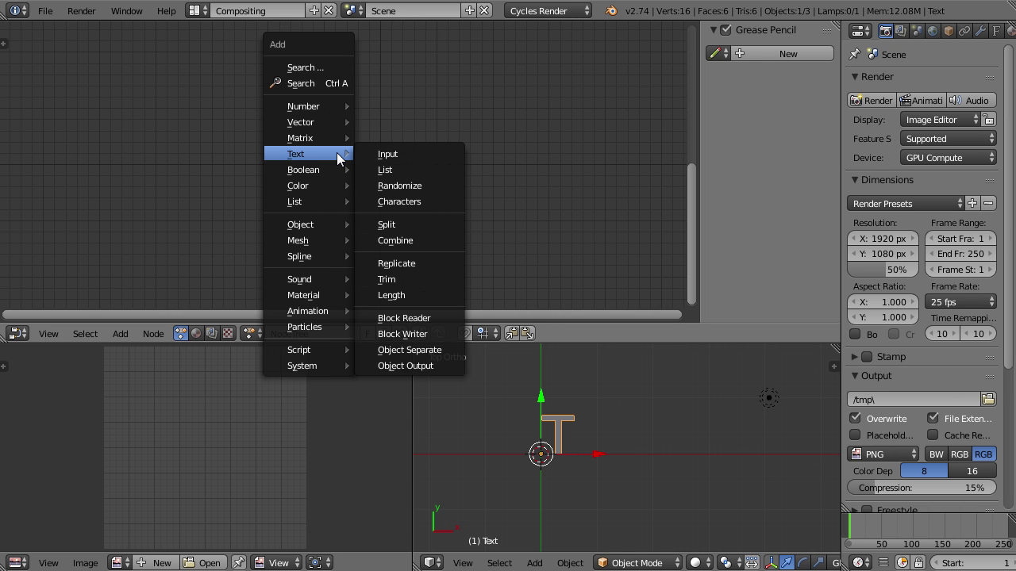
{"action": "left_click", "coordinate": [437, 366]}
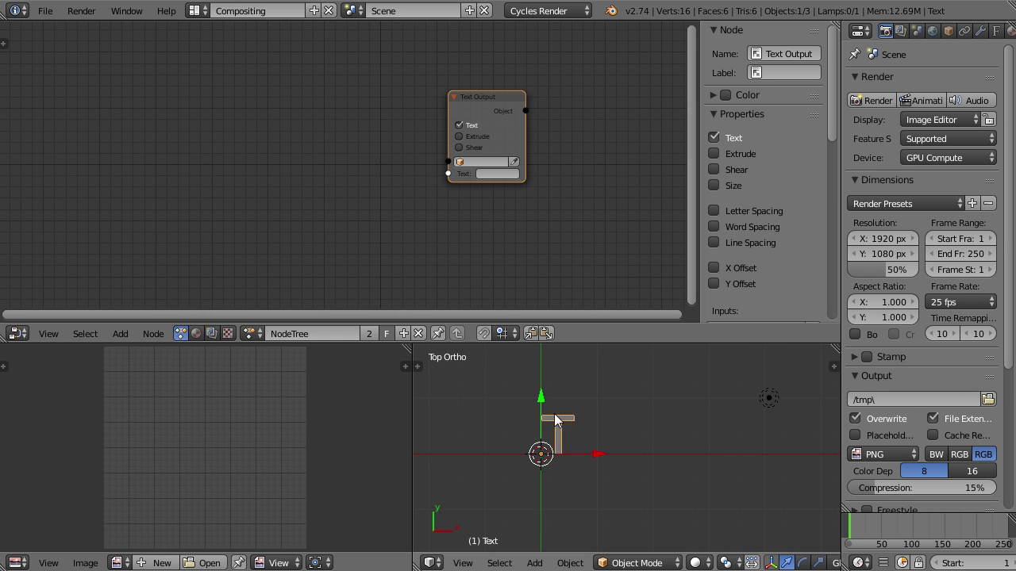
{"action": "left_click", "coordinate": [514, 162]}
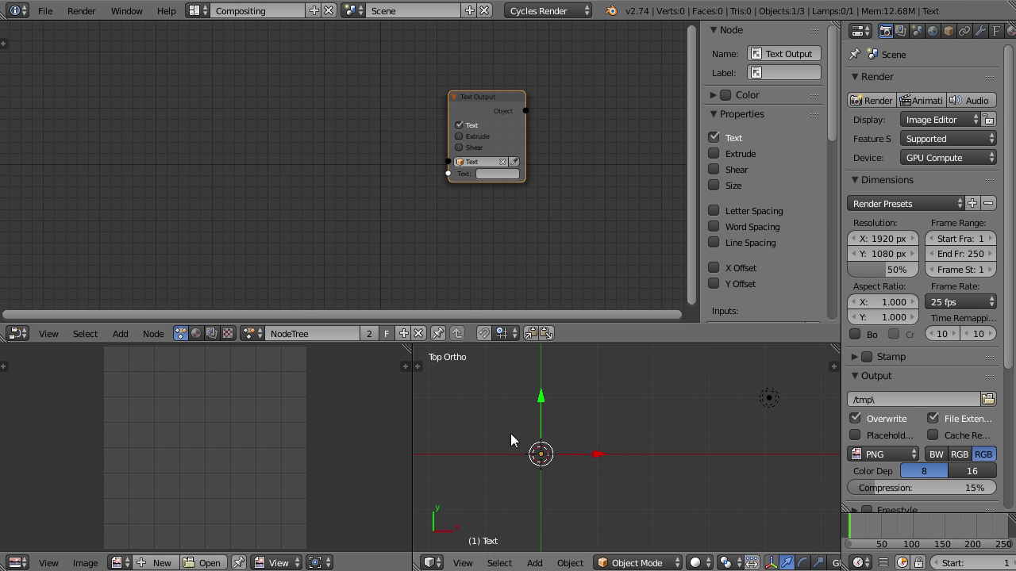
{"action": "key", "text": "g"}
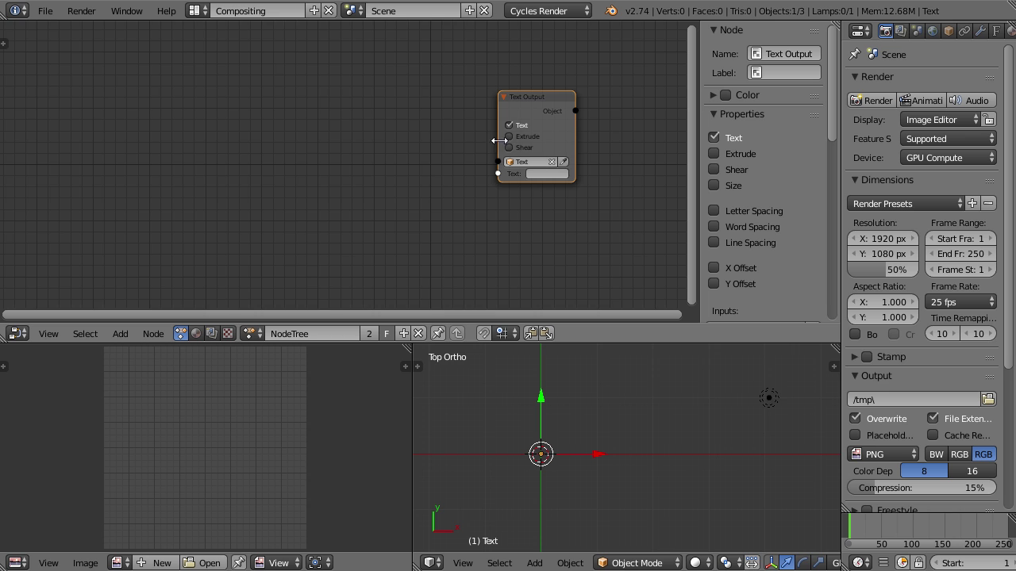
{"action": "key", "text": "g"}
- Set the Text Output node's text to "BlenderDiplom"
{"action": "key", "text": "shift+a"}
{"action": "mouse_move", "coordinate": [326, 156]}
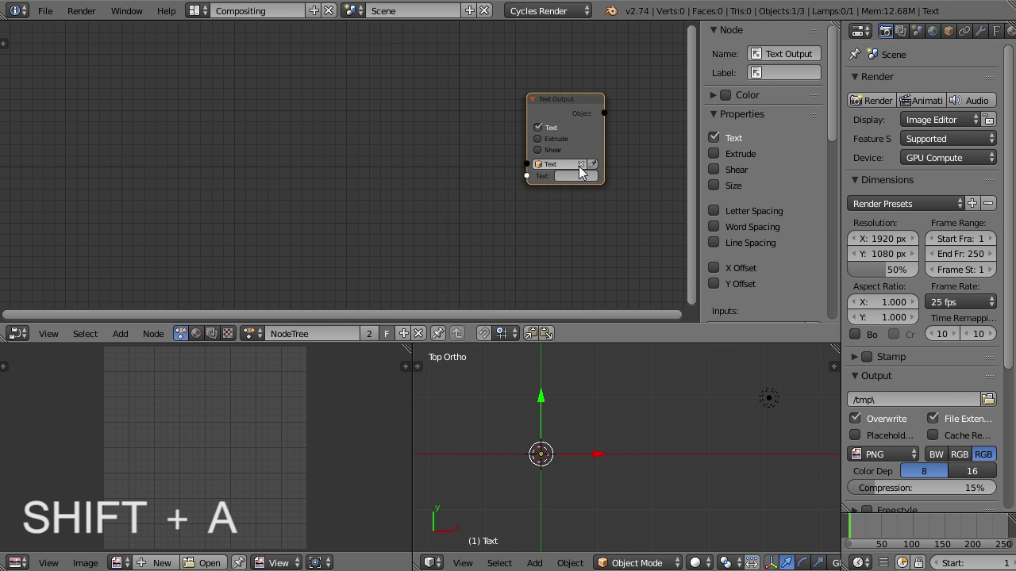
{"action": "left_click", "coordinate": [581, 175]}
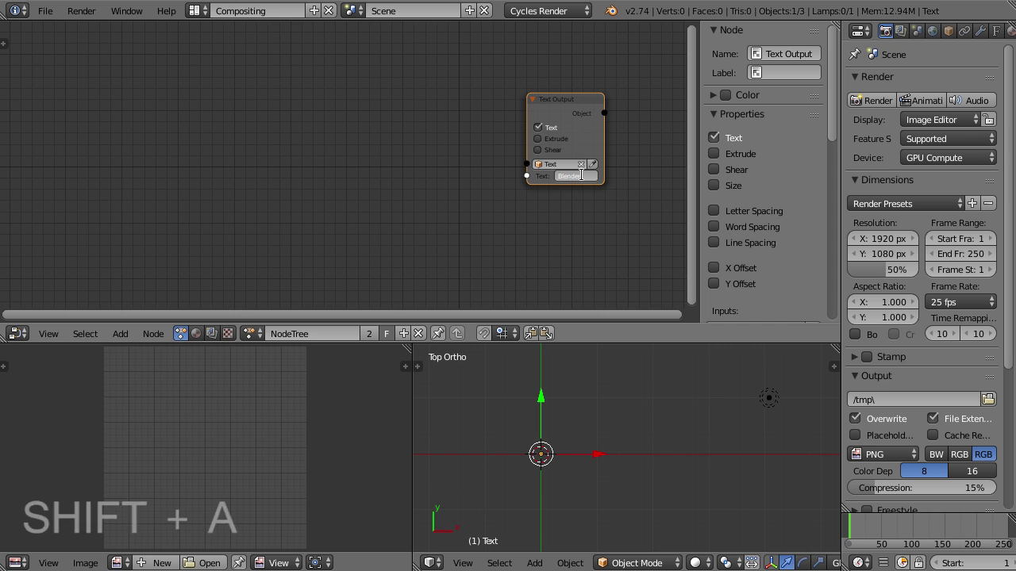
{"action": "key", "text": "Return"}
{"action": "scroll", "coordinate": [600, 465], "scroll_direction": "down", "scroll_amount": 1}
{"action": "middle_click_drag", "start_coordinate": [619, 464], "coordinate": [531, 465], "text": "shift"}
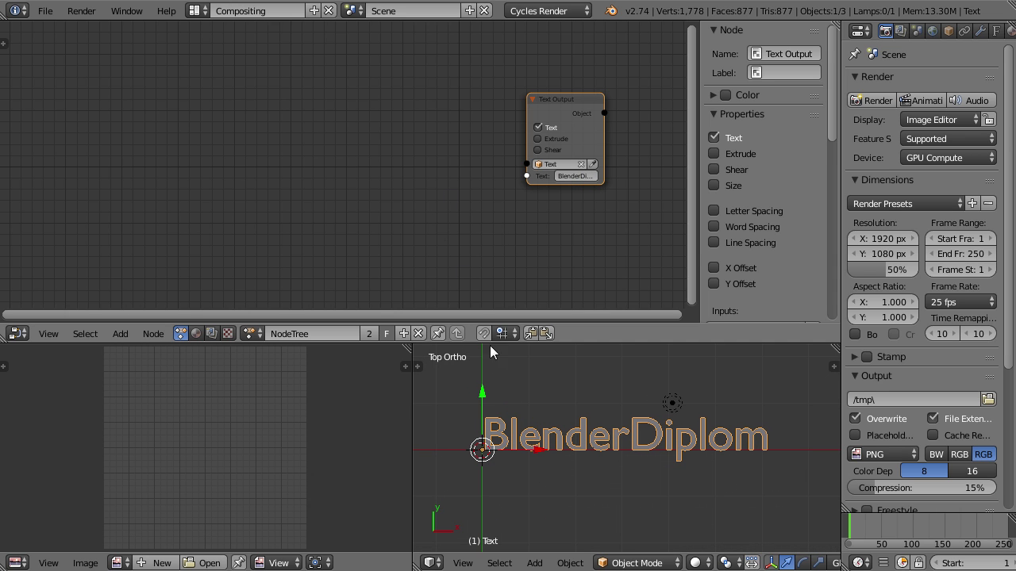
{"action": "key", "text": "g"}
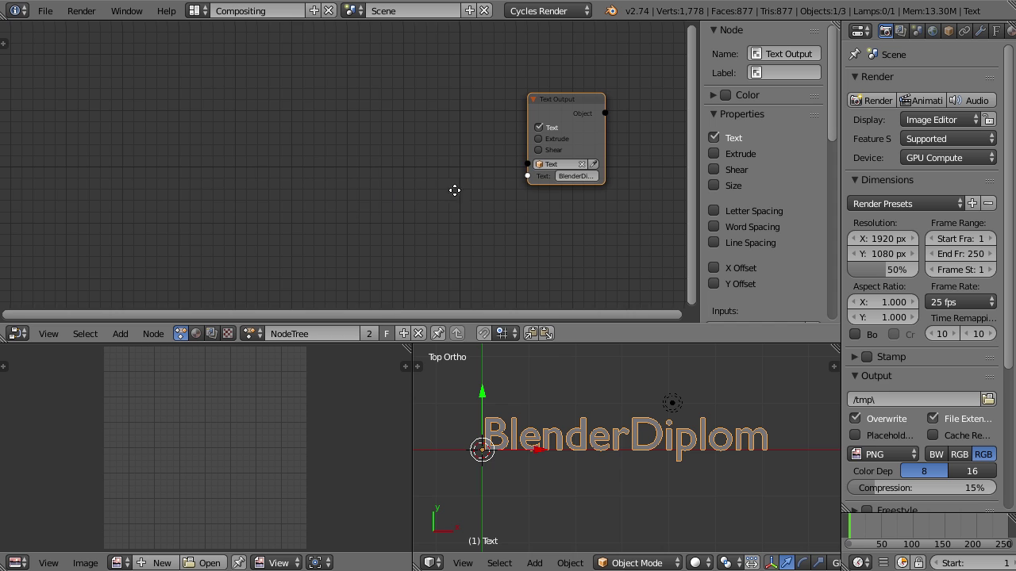
- Add a Trim Text node and place it ahead of the Text Output node
{"action": "middle_click_drag", "start_coordinate": [423, 192], "coordinate": [429, 189]}
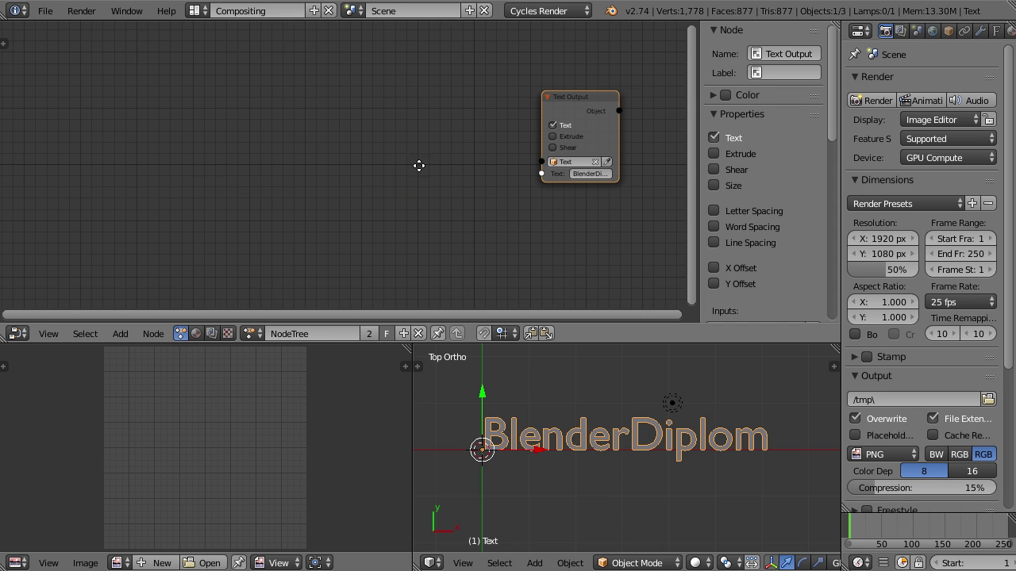
{"action": "key", "text": "shift+a"}
{"action": "mouse_move", "coordinate": [390, 148]}
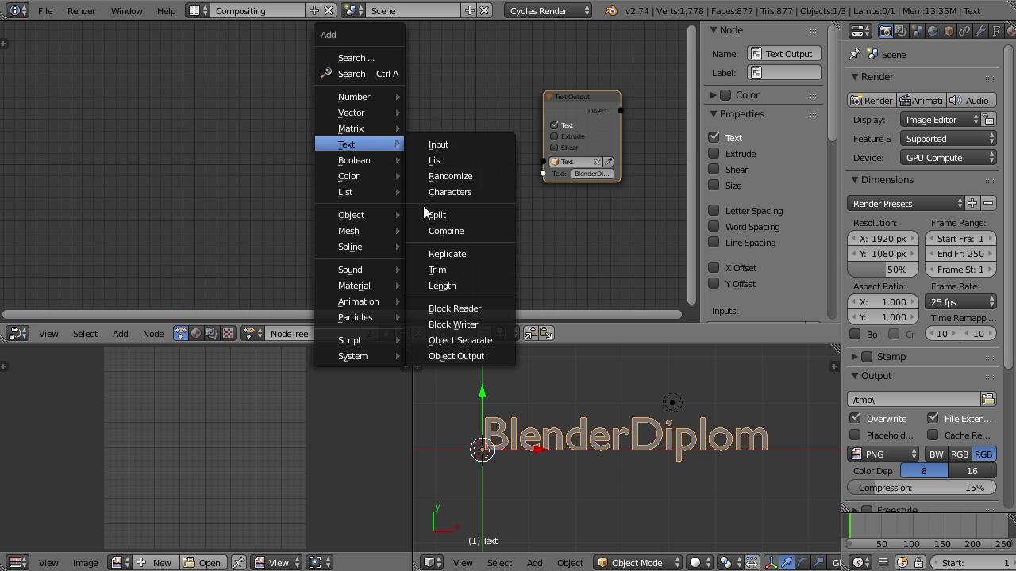
{"action": "left_click", "coordinate": [464, 269]}
{"action": "left_click", "coordinate": [383, 117]}
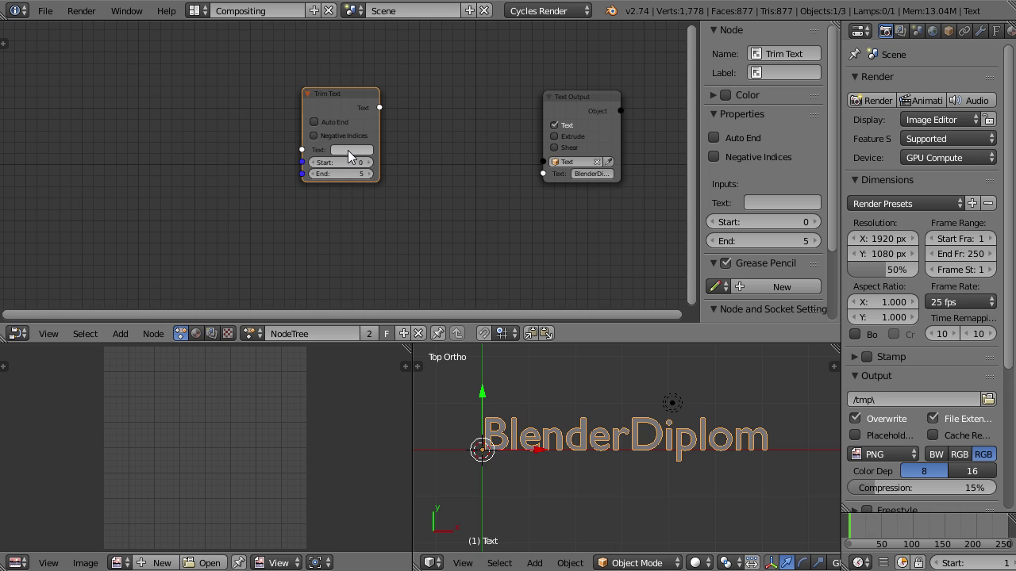
- Set the Trim Text node's text to "BlenderDiplom" and connect its Text output to the Text Output node's Text input
{"action": "type", "text": "BlenderDiplom"}
{"action": "left_click_drag", "start_coordinate": [378, 153], "coordinate": [416, 151]}
{"action": "left_click_drag", "start_coordinate": [374, 106], "coordinate": [550, 173]}
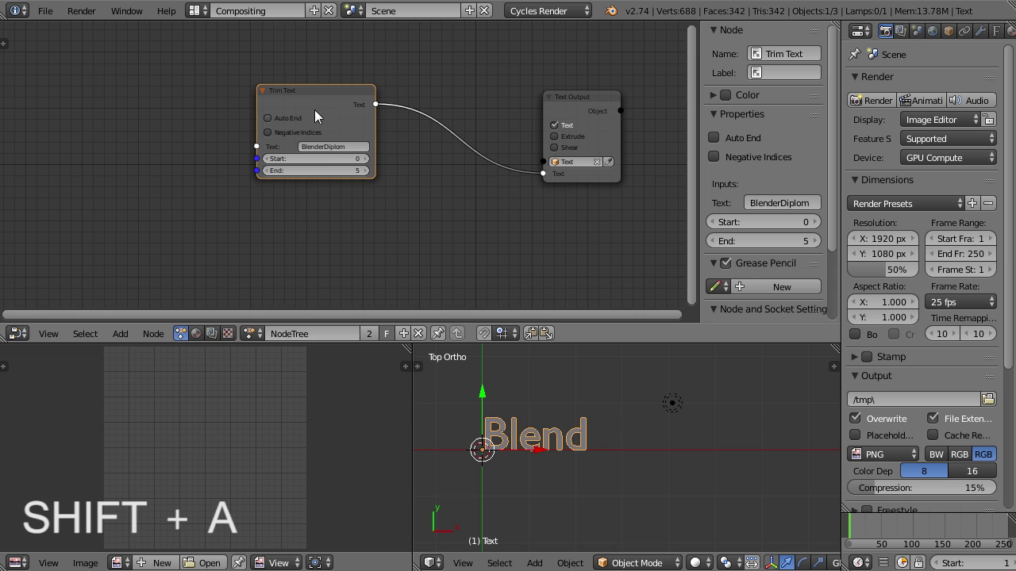
{"action": "left_click_drag", "start_coordinate": [314, 109], "coordinate": [354, 104]}
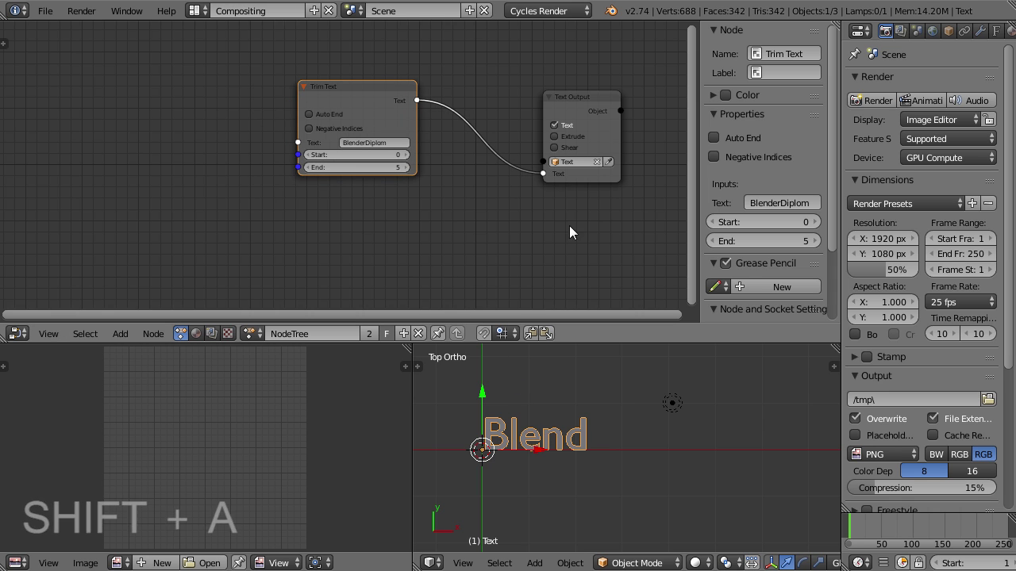
- Try out the Trim Text node's End value by raising it to 16 and lowering it back to 5
{"action": "left_click_drag", "start_coordinate": [328, 167], "coordinate": [417, 167]}
{"action": "middle_click_drag", "start_coordinate": [308, 123], "coordinate": [393, 124]}
{"action": "scroll", "coordinate": [319, 169], "scroll_direction": "down", "scroll_amount": 2}
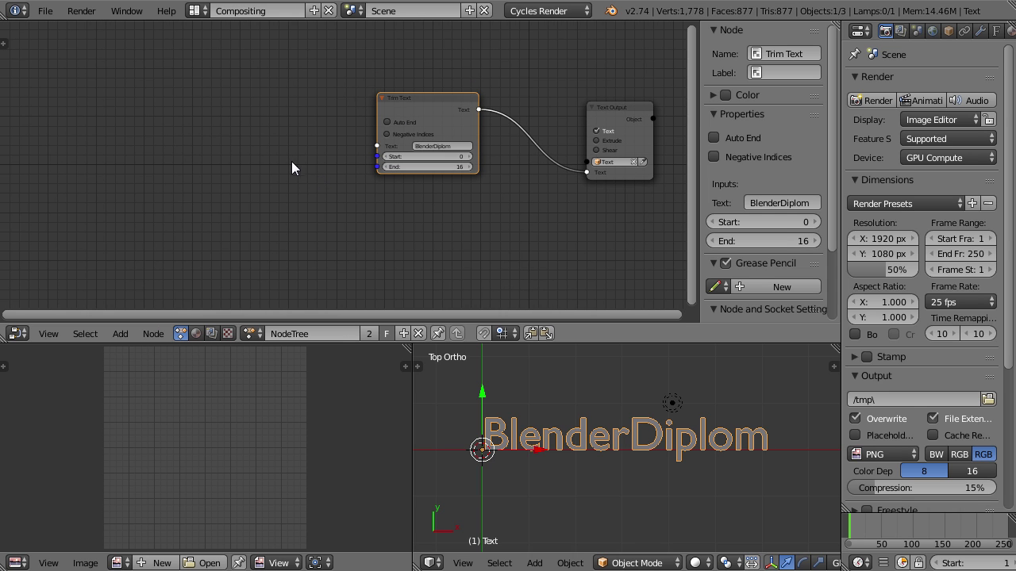
{"action": "mouse_move", "coordinate": [456, 167]}
{"action": "left_mouse_down"}
{"action": "mouse_move", "coordinate": [284, 167]}
{"action": "mouse_move", "coordinate": [459, 166]}
{"action": "left_mouse_up"}
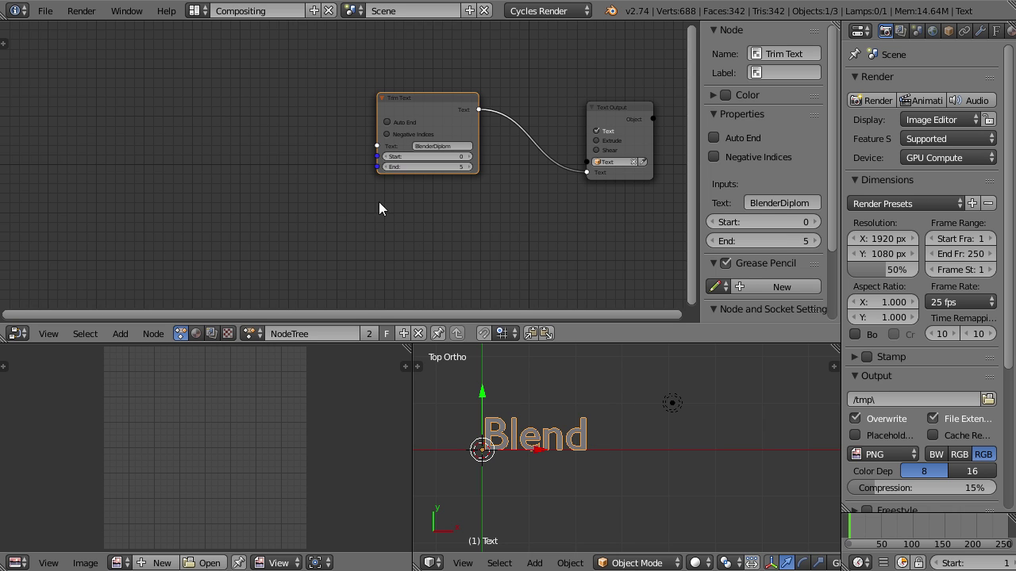
- Add an animation Time Info node and connect its Frame output to the Trim Text node's End input
{"action": "middle_click_drag", "start_coordinate": [405, 200], "coordinate": [420, 197]}
{"action": "key", "text": "shift+a"}
{"action": "mouse_move", "coordinate": [255, 169]}
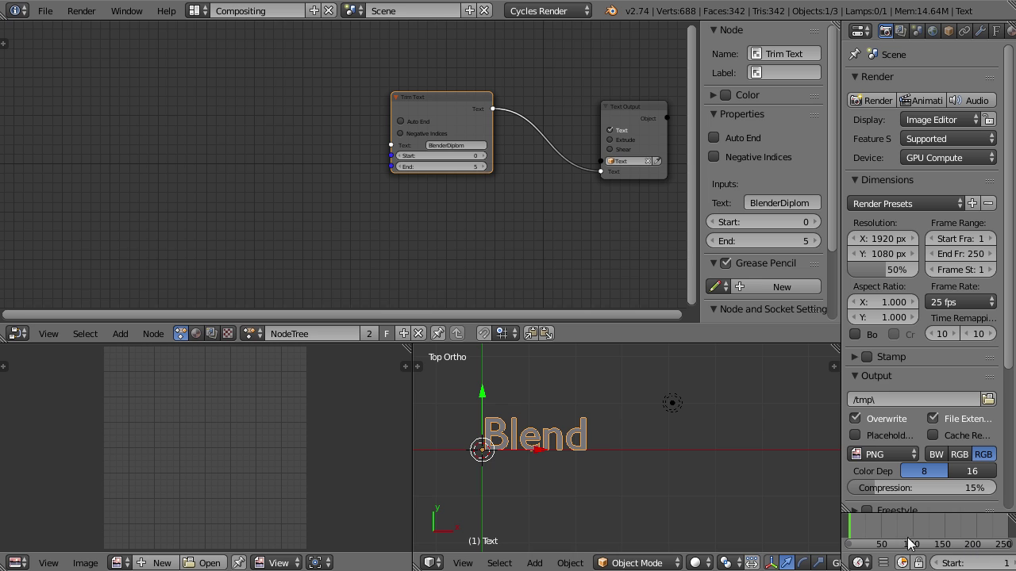
{"action": "key", "text": "shift+a"}
{"action": "mouse_move", "coordinate": [246, 151]}
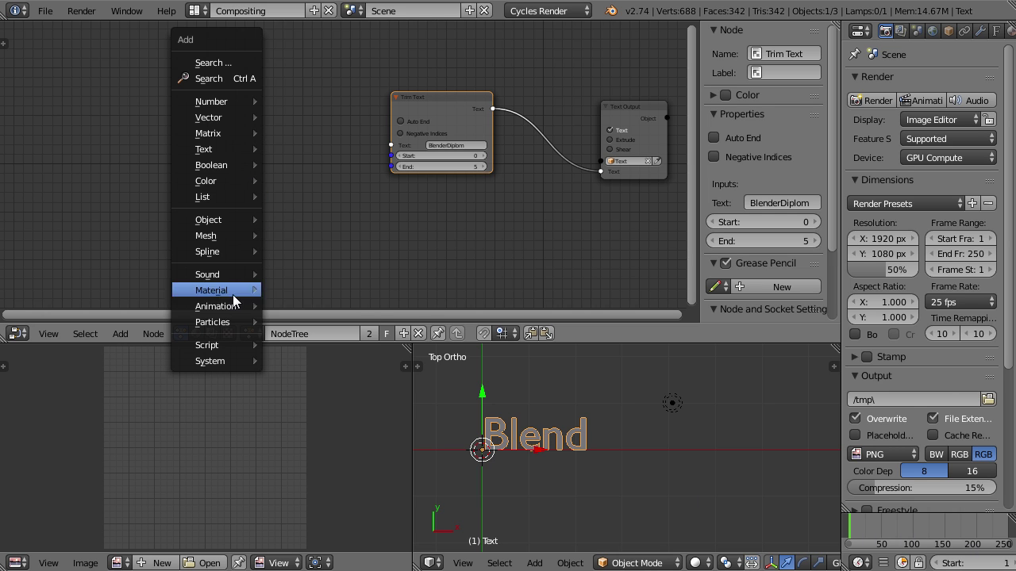
{"action": "mouse_move", "coordinate": [238, 306]}
{"action": "left_click", "coordinate": [334, 309]}
{"action": "left_click", "coordinate": [204, 127]}
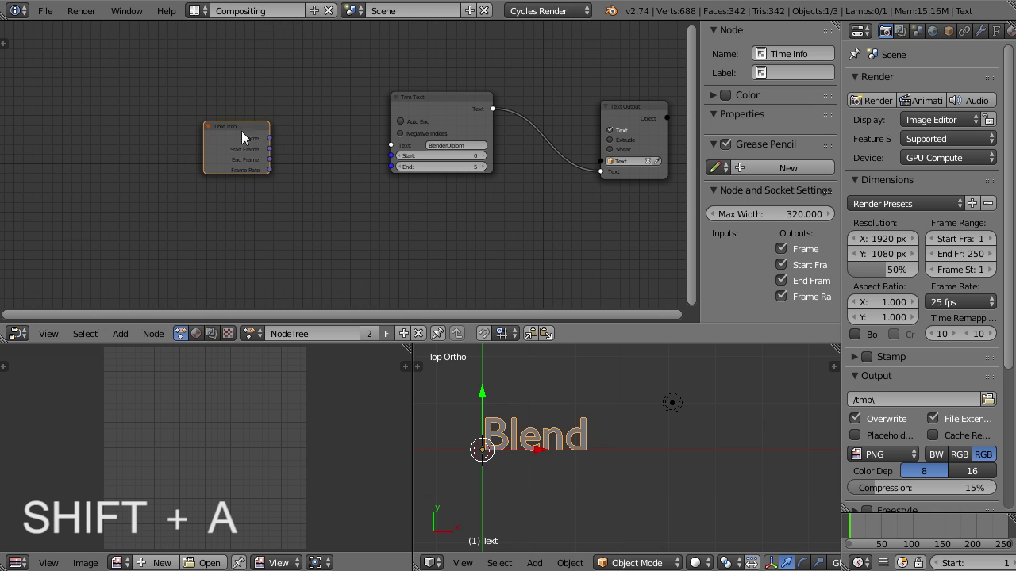
{"action": "left_click_drag", "start_coordinate": [271, 138], "coordinate": [390, 165]}
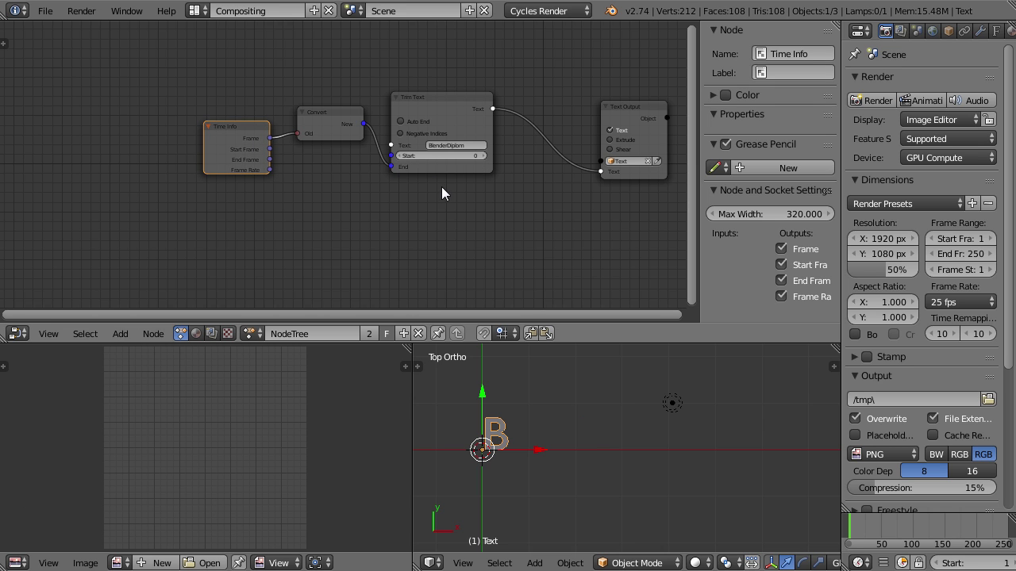
- Step through the frames from 1 to 13 and back to 2 to examine the letter-by-letter reveal
{"action": "middle_click_drag", "start_coordinate": [428, 192], "coordinate": [382, 201]}
{"action": "key", "text": "Right"}
{"action": "key", "text": "Right"}
{"action": "key", "text": "Right"}
{"action": "key", "text": "Right"}
{"action": "key", "text": "Right"}
{"action": "key", "text": "Right"}
{"action": "key", "text": "Right"}
{"action": "key", "text": "Right"}
{"action": "key", "text": "Right"}
{"action": "key", "text": "Right"}
{"action": "key", "text": "Right"}
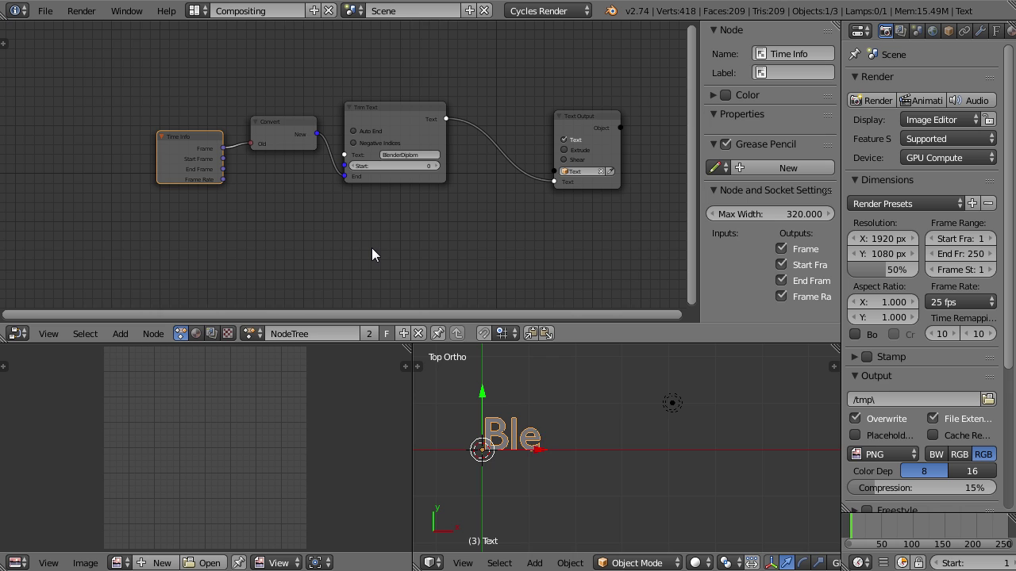
{"action": "key", "text": "Right"}
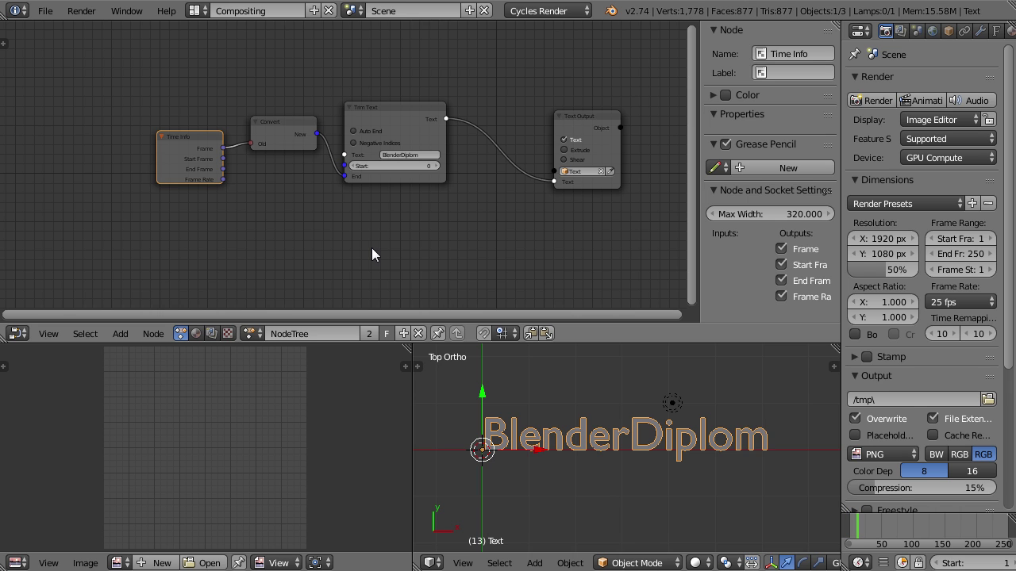
{"action": "key", "text": "Left"}
{"action": "key", "text": "Left"}
{"action": "key", "text": "Left"}
{"action": "key", "text": "Left"}
{"action": "key", "text": "Left"}
{"action": "key", "text": "Left"}
{"action": "key", "text": "Left"}
{"action": "key", "text": "Left"}
{"action": "key", "text": "Left"}
{"action": "key", "text": "Left"}
{"action": "key", "text": "Left"}
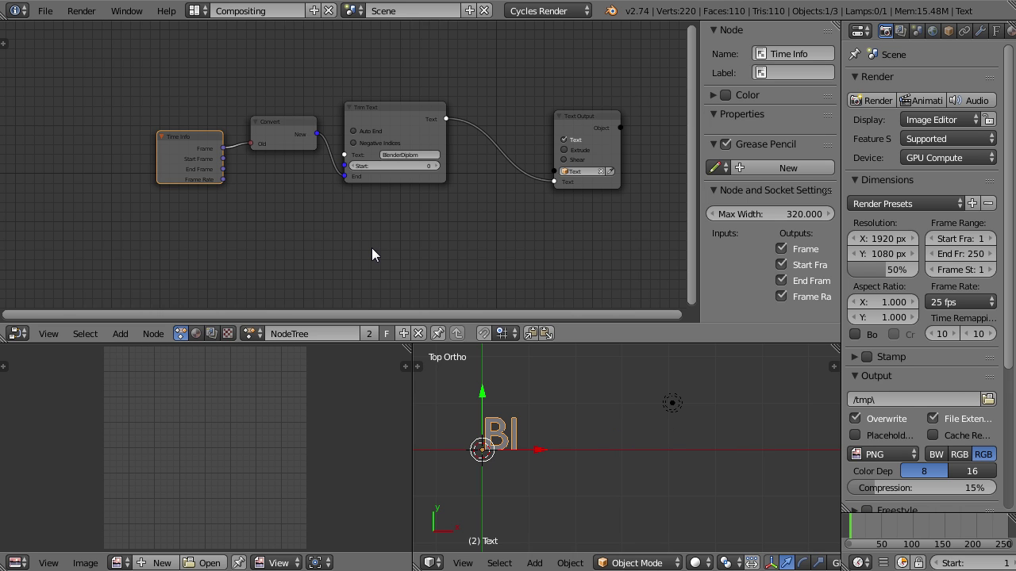
- Move the Time Info node away from the Convert node and insert a Math node on the link between them
{"action": "middle_click_drag", "start_coordinate": [256, 189], "coordinate": [413, 174]}
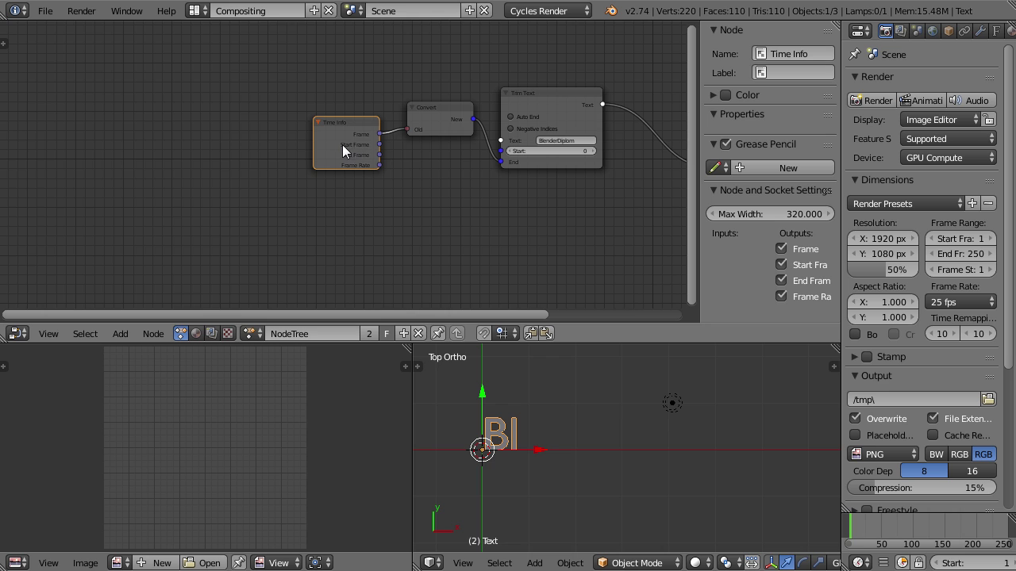
{"action": "left_click_drag", "start_coordinate": [363, 135], "coordinate": [193, 136]}
{"action": "left_click", "coordinate": [197, 135]}
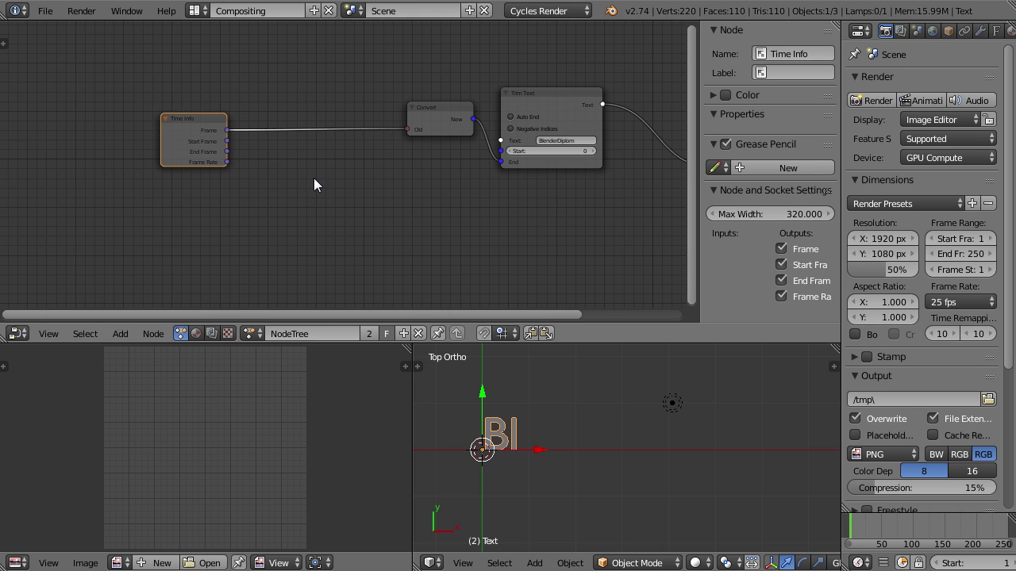
{"action": "key", "text": "shift+a"}
{"action": "mouse_move", "coordinate": [314, 181]}
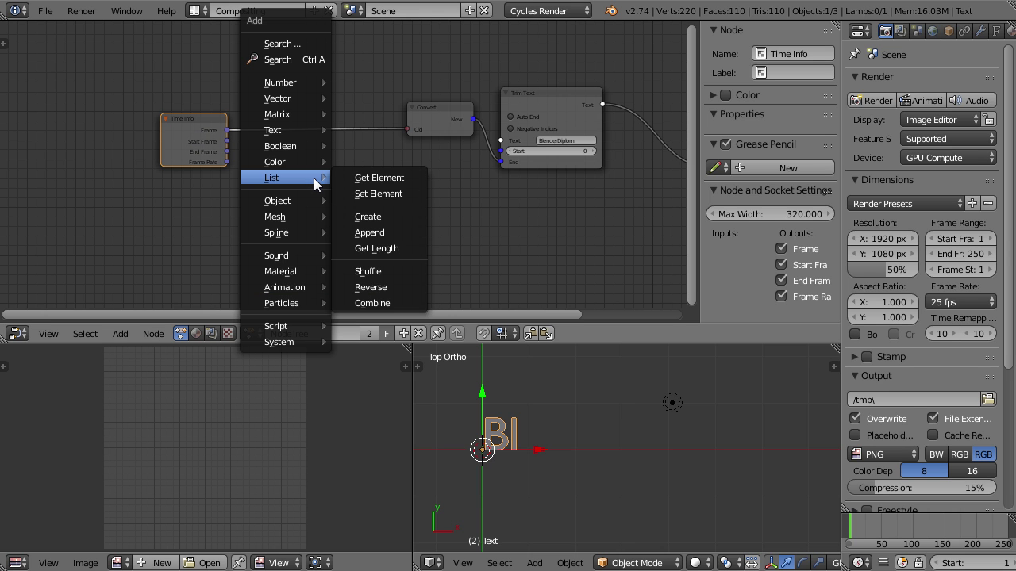
{"action": "mouse_move", "coordinate": [297, 83]}
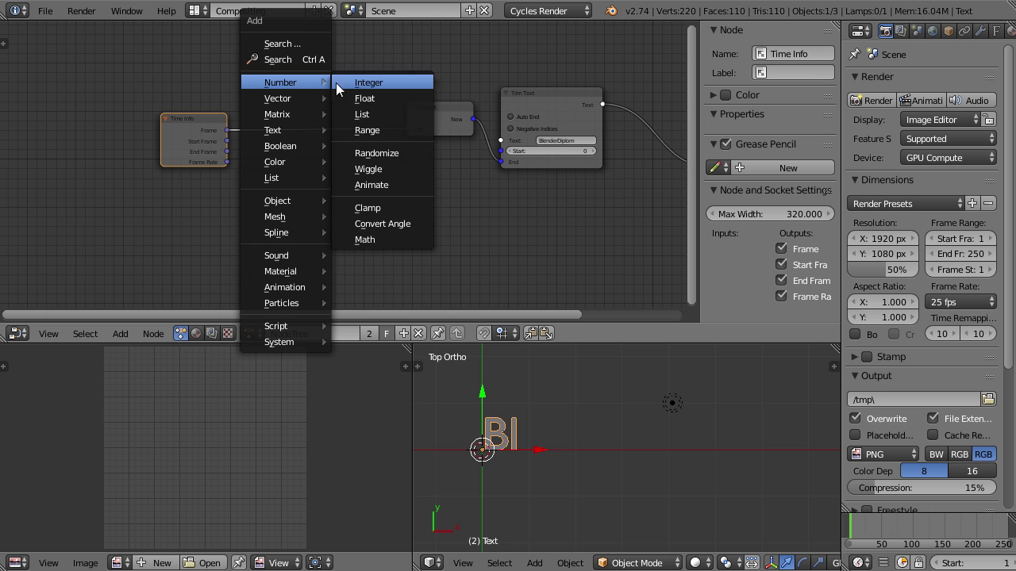
{"action": "left_click", "coordinate": [367, 240]}
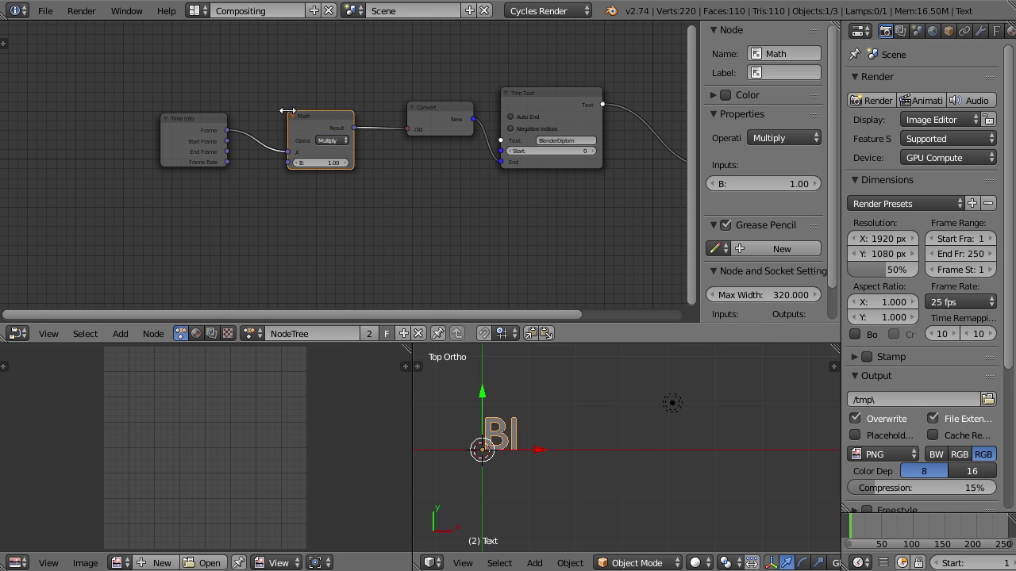
- Keep the Math node's operation at Multiply and set its B value to 2.00
{"action": "left_click", "coordinate": [327, 146]}
{"action": "scroll", "coordinate": [327, 146], "scroll_direction": "up", "scroll_amount": 1}
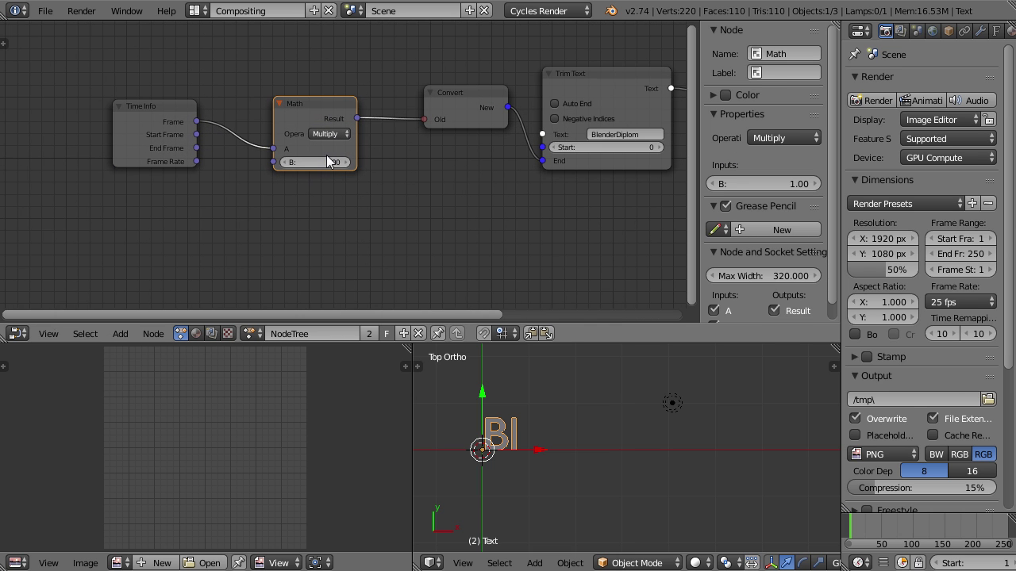
{"action": "left_click", "coordinate": [329, 161]}
{"action": "type", "text": "2"}
{"action": "key", "text": "Return"}
- Step a few frames forward and back to examine how fast the letters appear with the multiplied frame number
{"action": "key", "text": "Right"}
{"action": "key", "text": "Right"}
{"action": "key", "text": "Right"}
{"action": "key", "text": "Right"}
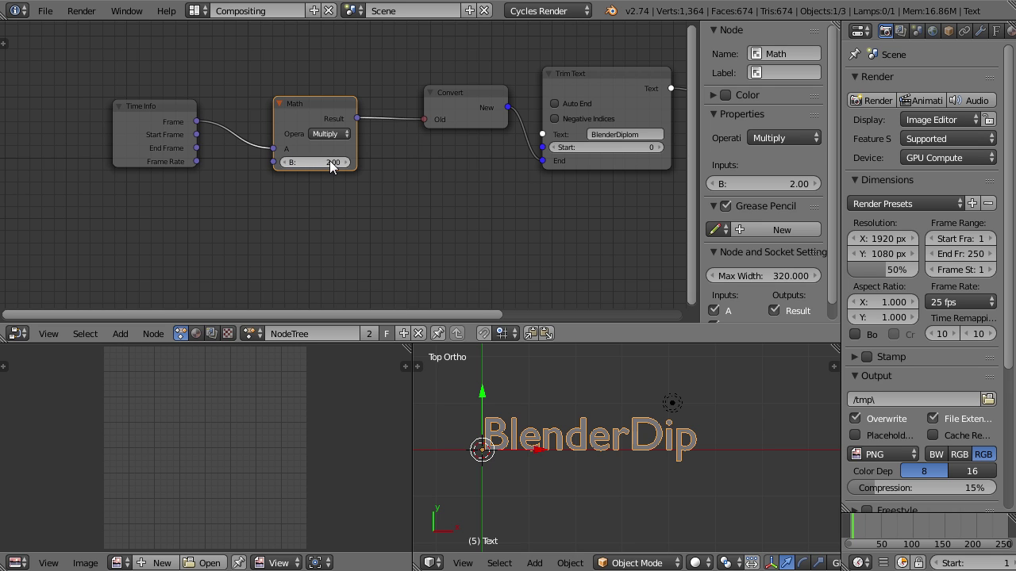
{"action": "key", "text": "Left"}
{"action": "key", "text": "Left"}
- Switch the Math node's operation to Divide and set its B value to 5.00
{"action": "left_click", "coordinate": [329, 134]}
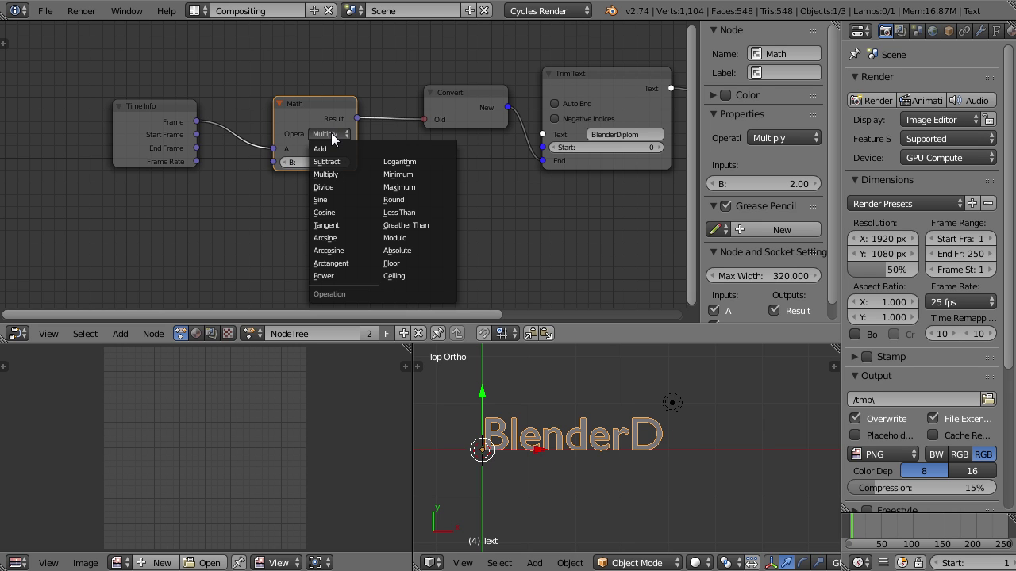
{"action": "left_click", "coordinate": [343, 181]}
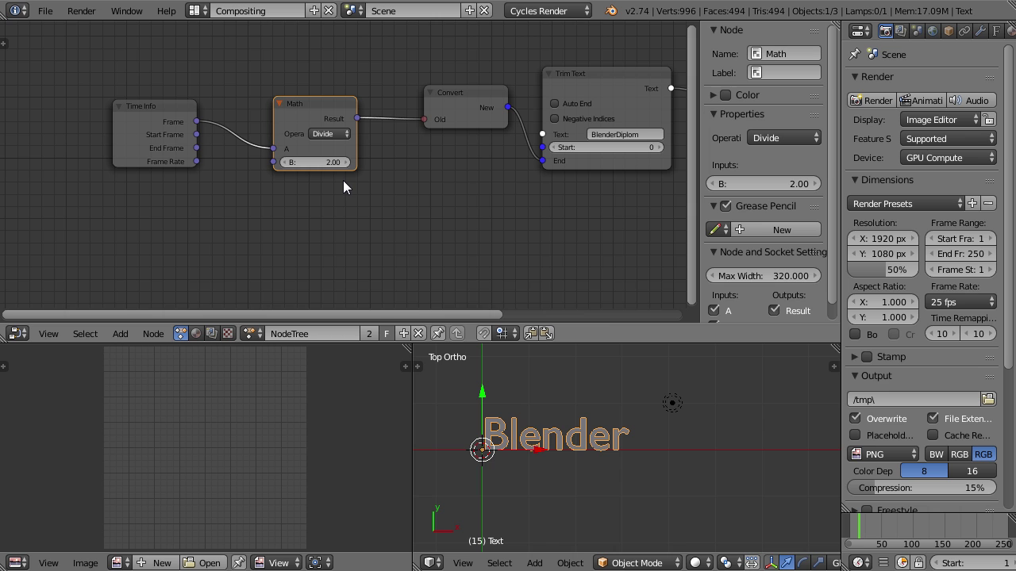
{"action": "left_click", "coordinate": [317, 161]}
{"action": "type", "text": "5"}
{"action": "key", "text": "Return"}
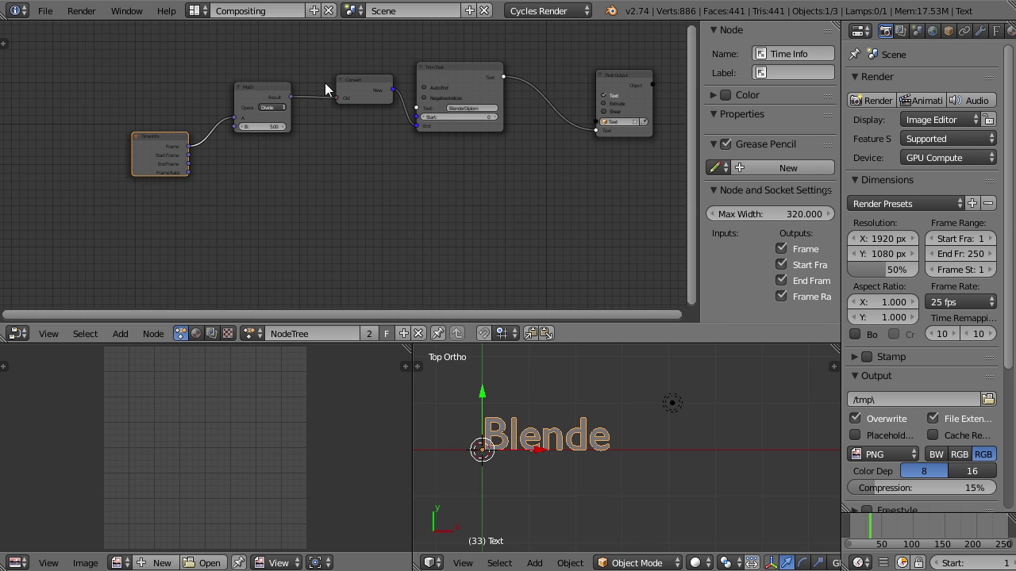
- Tidy the node chain by collapsing the Convert node and moving Math and Time Info closer to it, and scrub the timeline forward
{"action": "left_click", "coordinate": [343, 83]}
{"action": "left_click", "coordinate": [341, 79]}
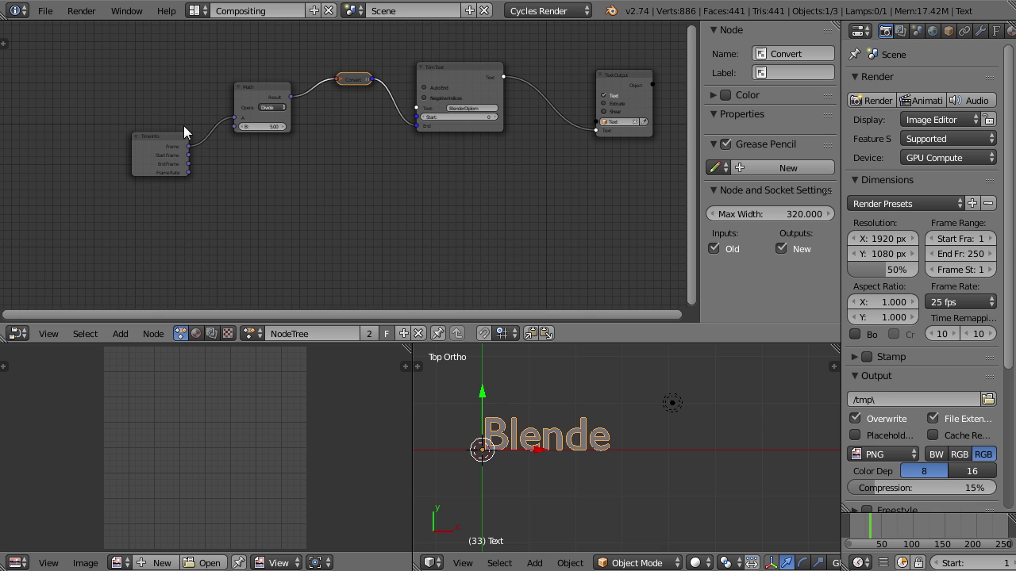
{"action": "left_click_drag", "start_coordinate": [238, 96], "coordinate": [265, 85]}
{"action": "left_click_drag", "start_coordinate": [161, 155], "coordinate": [207, 133]}
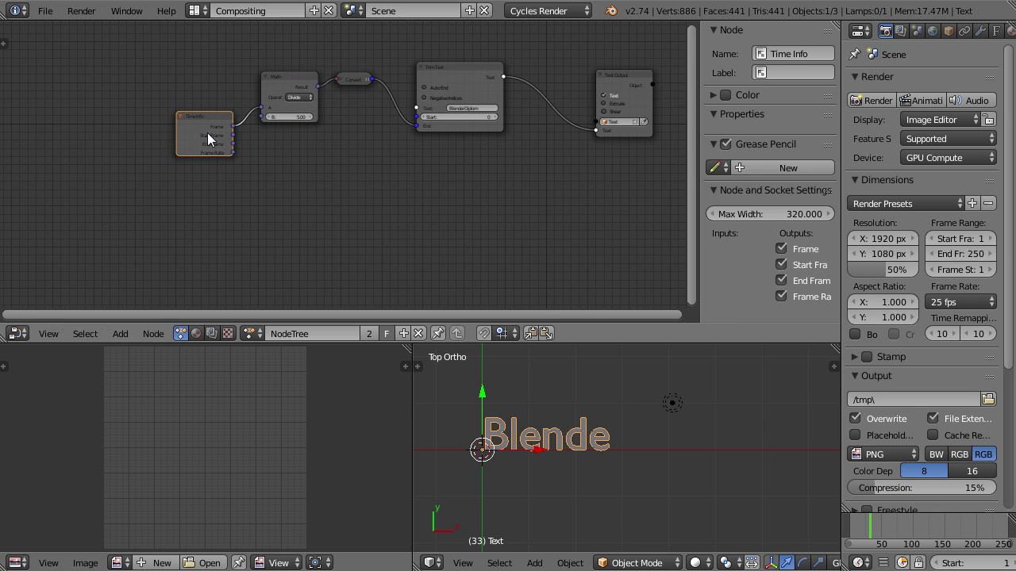
{"action": "left_click_drag", "start_coordinate": [869, 526], "coordinate": [894, 518]}
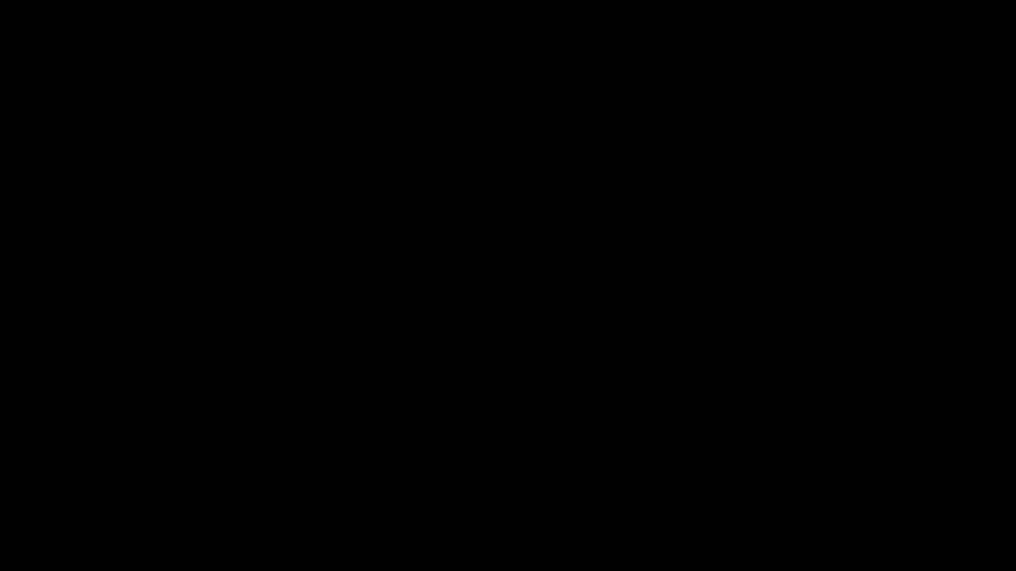